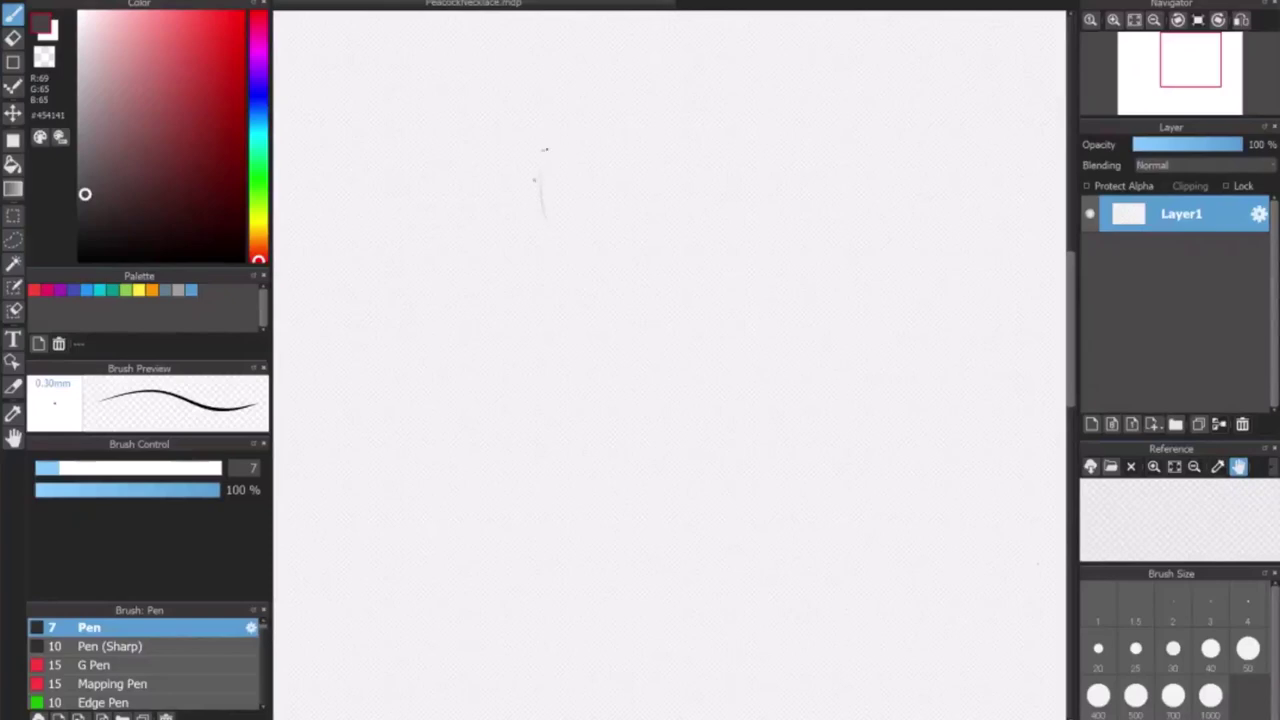
- Sketch a circle for the peacock's head near the upper middle of the canvas
mouse_move(632, 142)
left_mouse_down()
mouse_move(563, 142)
mouse_move(534, 187)
mouse_move(544, 158)
mouse_move(556, 245)
left_mouse_up()
left_click_drag(632, 142, 652, 186)
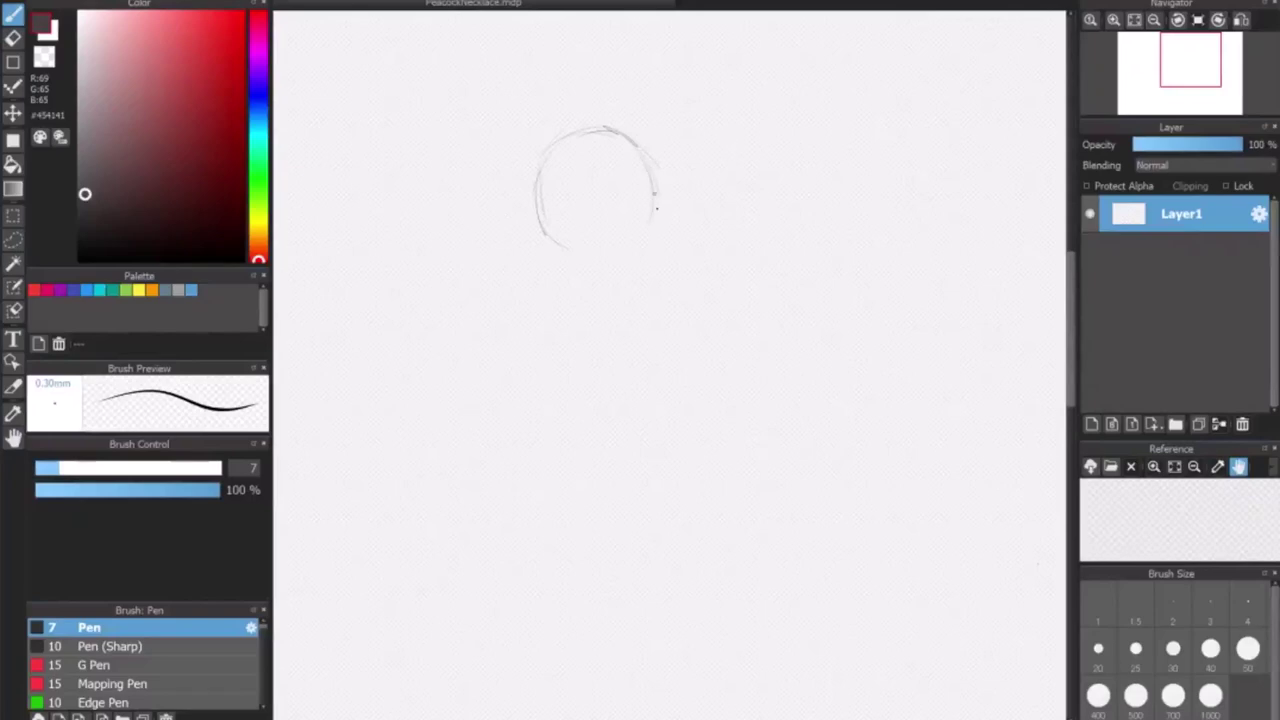
left_click_drag(640, 230, 574, 256)
- Sketch the peacock's body outline from the head, with a curved neck, rounded chest and belly, and a long sloping back
left_click_drag(622, 262, 637, 310)
left_click_drag(526, 458, 550, 548)
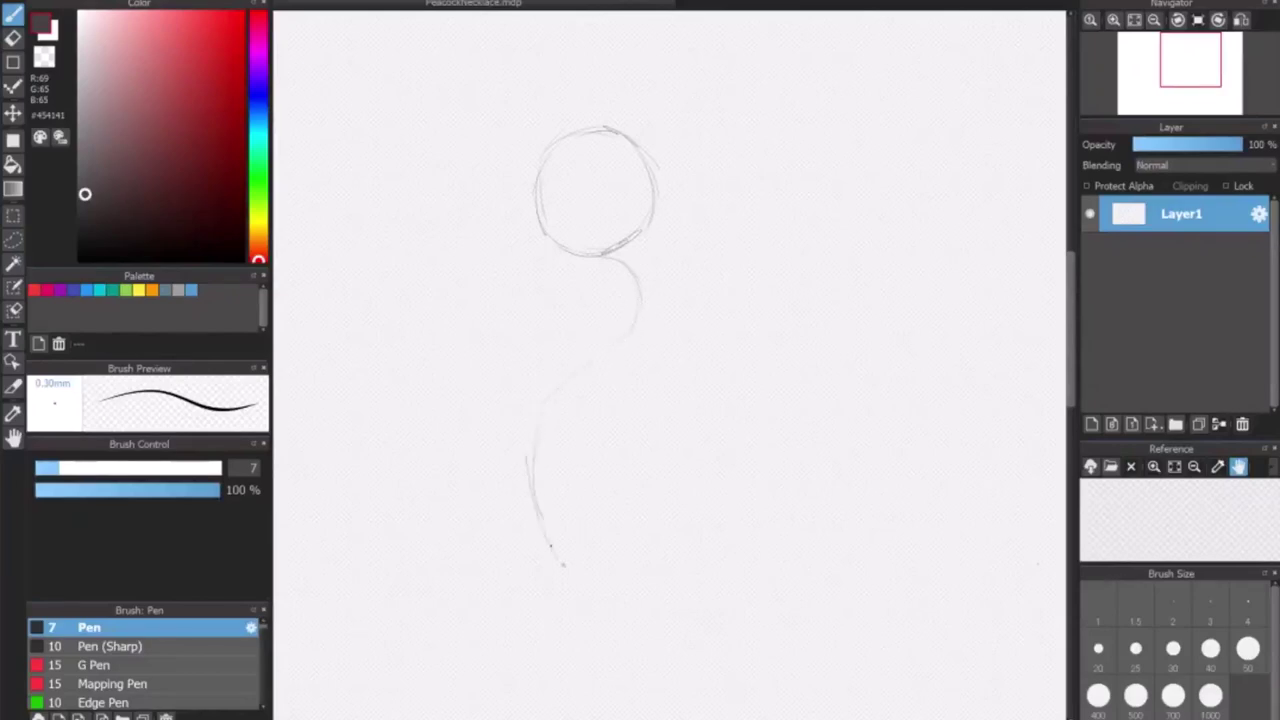
left_click_drag(535, 450, 592, 367)
left_click_drag(638, 312, 639, 272)
left_click_drag(545, 520, 610, 604)
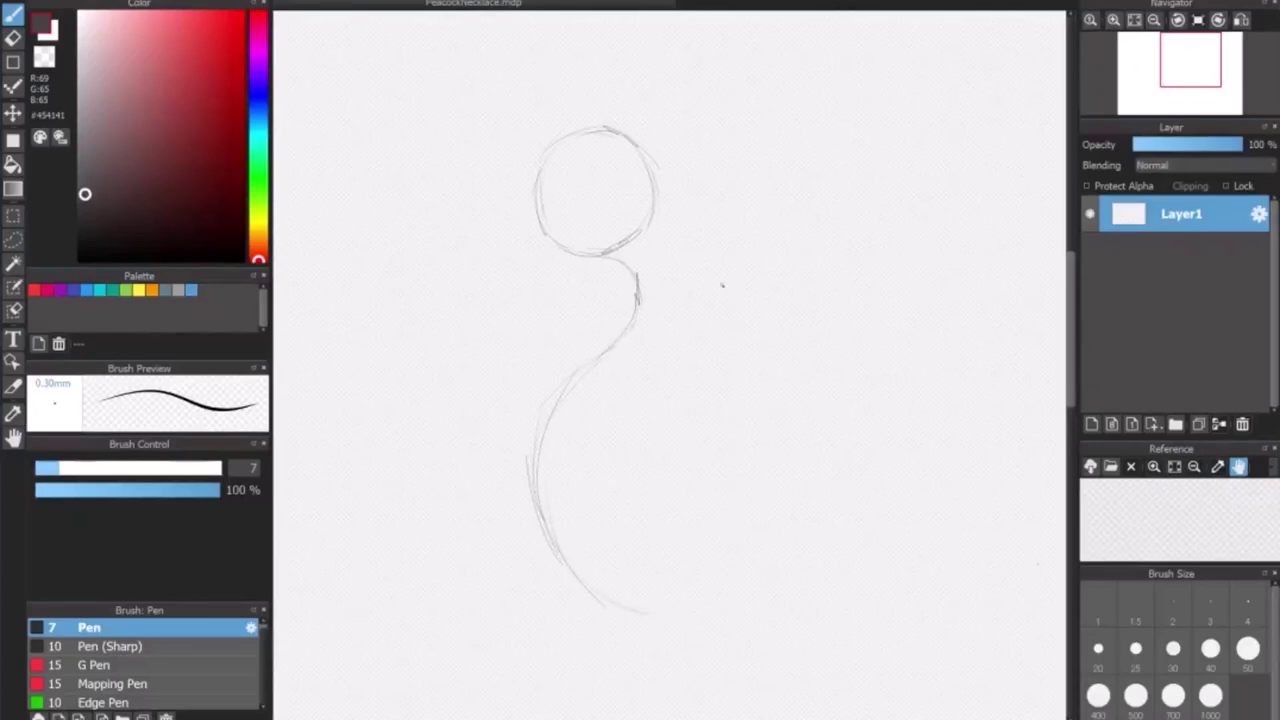
mouse_move(658, 150)
left_mouse_down()
mouse_move(700, 192)
mouse_move(752, 288)
left_mouse_up()
left_click_drag(734, 246, 772, 358)
left_click_drag(752, 290, 792, 406)
mouse_move(778, 352)
left_mouse_down()
mouse_move(797, 499)
mouse_move(688, 606)
mouse_move(614, 608)
left_mouse_up()
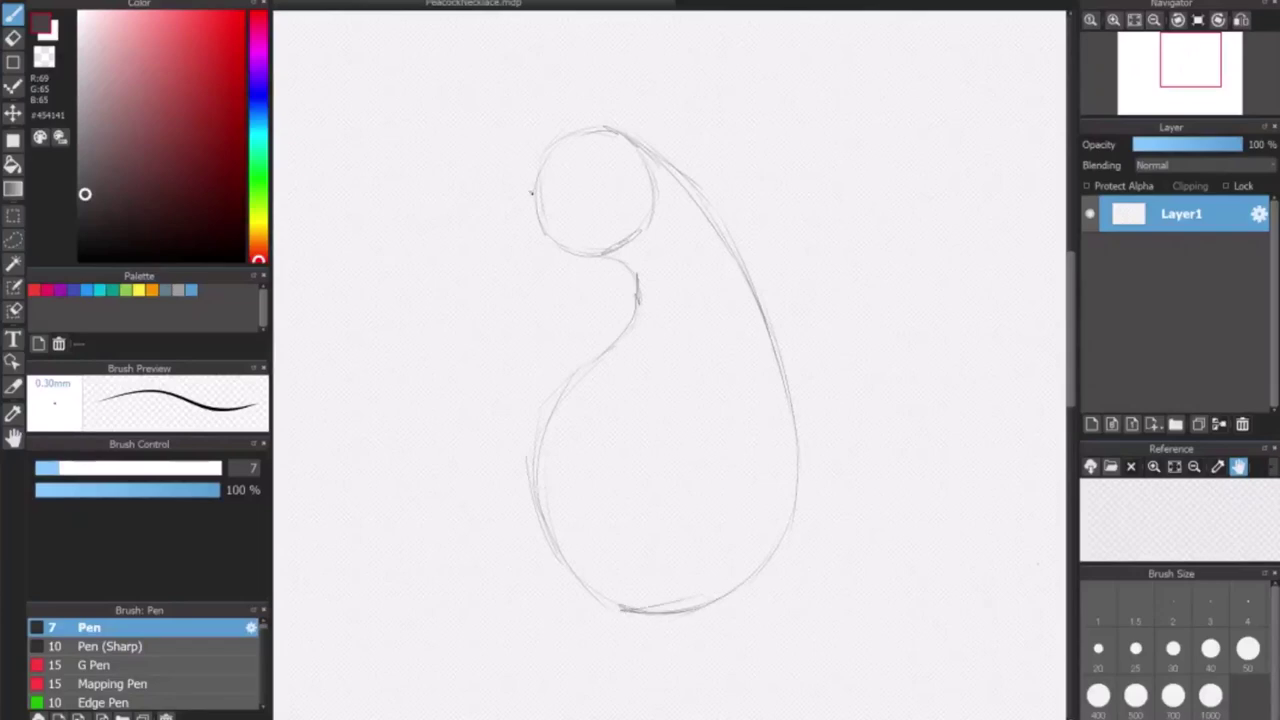
- Draw a pointed beak, a small eye and three crest feathers with round tips on the head
mouse_move(534, 190)
left_mouse_down()
mouse_move(475, 201)
mouse_move(519, 212)
mouse_move(473, 204)
mouse_move(486, 220)
mouse_move(522, 228)
left_mouse_up()
mouse_move(576, 167)
left_mouse_down()
mouse_move(566, 174)
mouse_move(573, 162)
mouse_move(522, 116)
mouse_move(546, 64)
mouse_move(530, 42)
left_mouse_up()
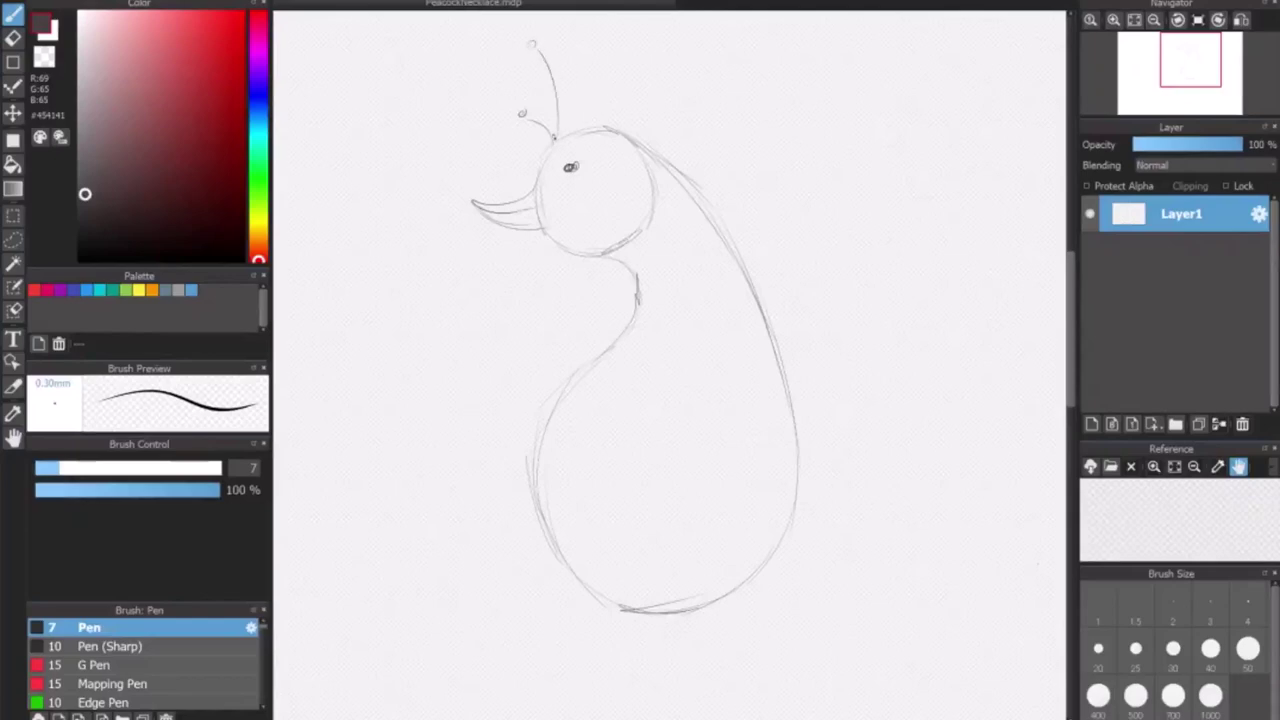
left_click_drag(556, 132, 598, 64)
- Draw three curling tail feathers rising from the lower back of the body, decreasing in size downward
mouse_move(745, 585)
left_mouse_down()
mouse_move(823, 418)
mouse_move(946, 278)
mouse_move(932, 346)
mouse_move(966, 308)
mouse_move(923, 315)
mouse_move(967, 299)
mouse_move(925, 317)
left_mouse_up()
left_click_drag(722, 590, 887, 430)
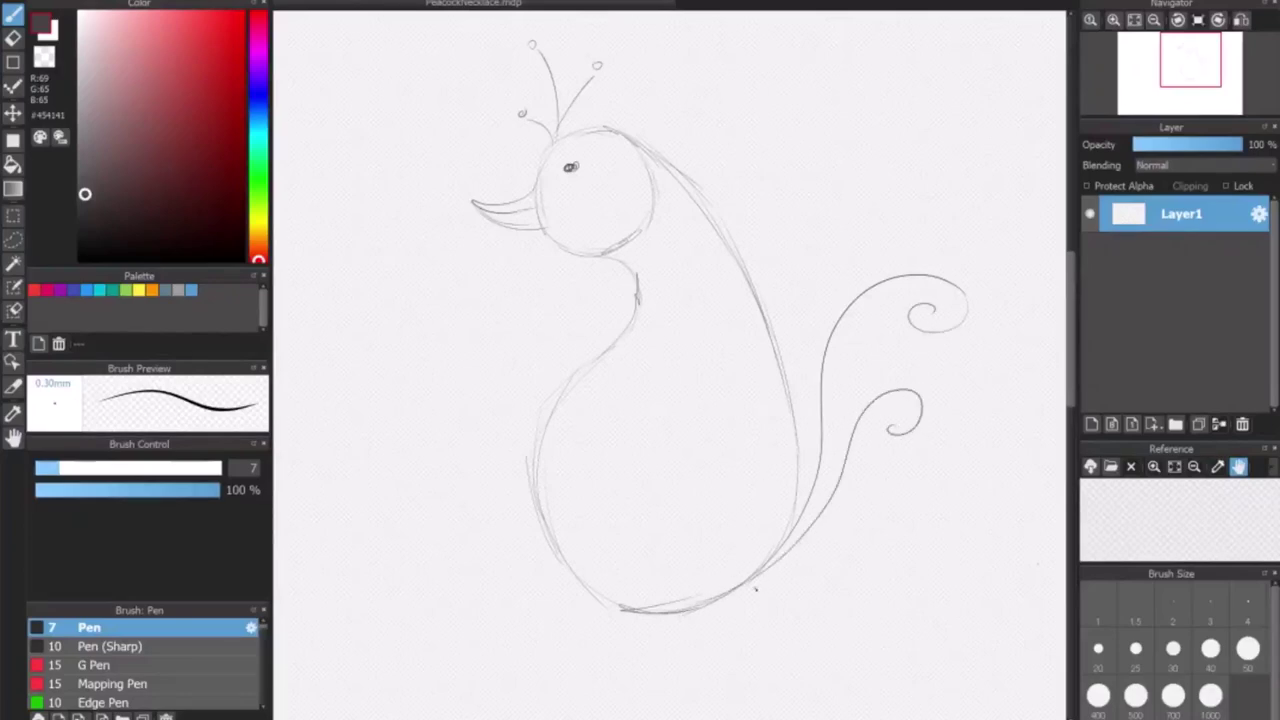
mouse_move(758, 585)
left_mouse_down()
mouse_move(872, 495)
mouse_move(858, 526)
mouse_move(884, 505)
left_mouse_up()
- Select the whole peacock sketch with a rectangle and use Transform to tilt it counterclockwise and shrink it
scroll(526, 583, "down", 1)
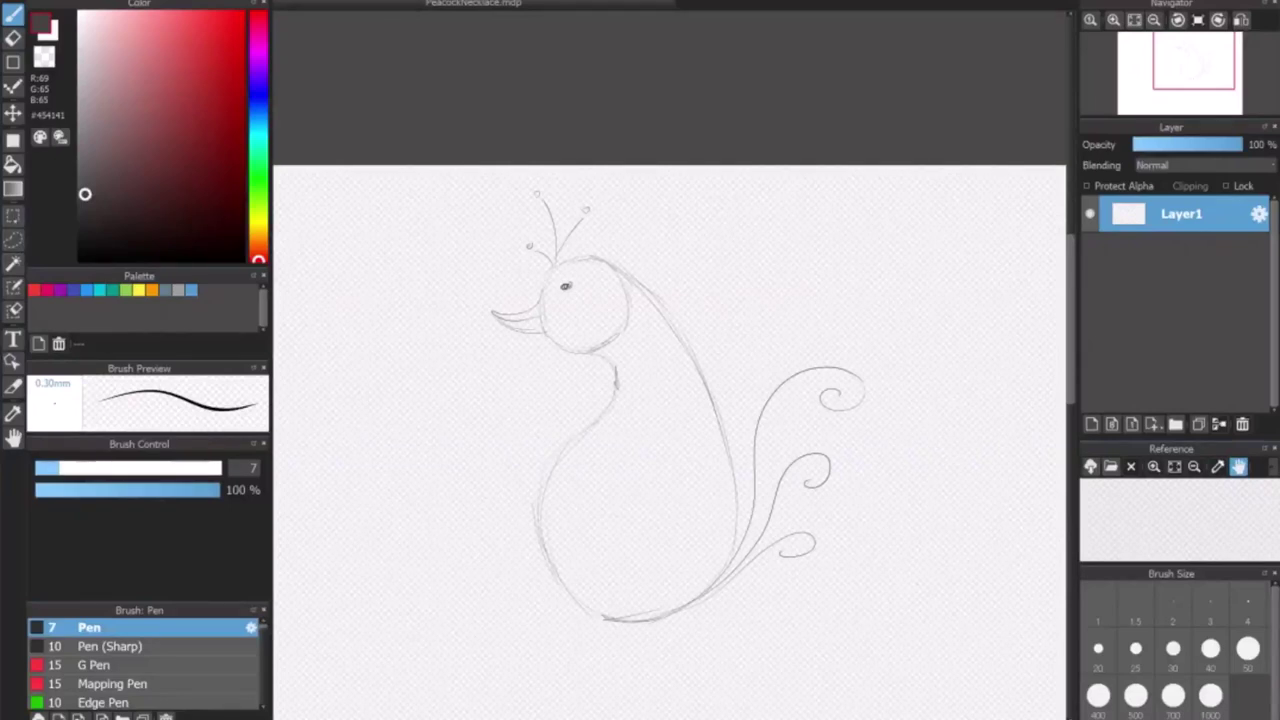
key("m")
mouse_move(453, 174)
left_mouse_down()
mouse_move(537, 300)
mouse_move(809, 600)
mouse_move(897, 660)
left_mouse_up()
left_click(190, 2)
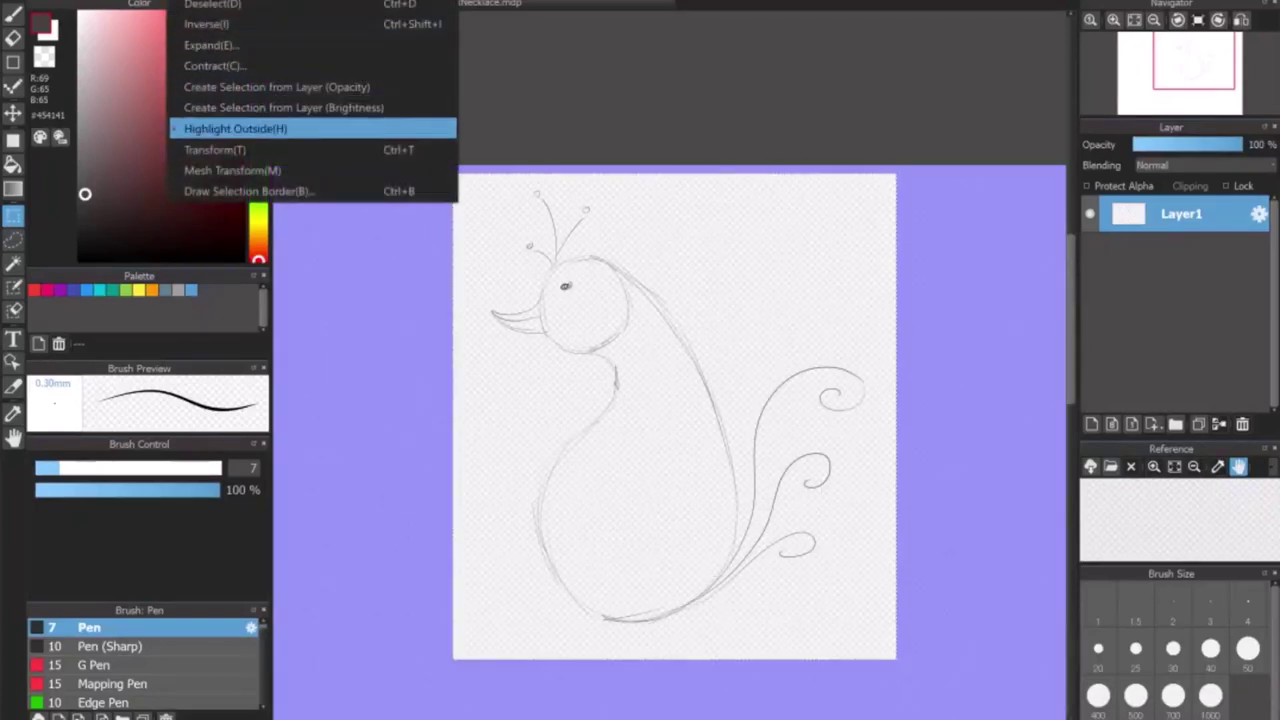
left_click(255, 149)
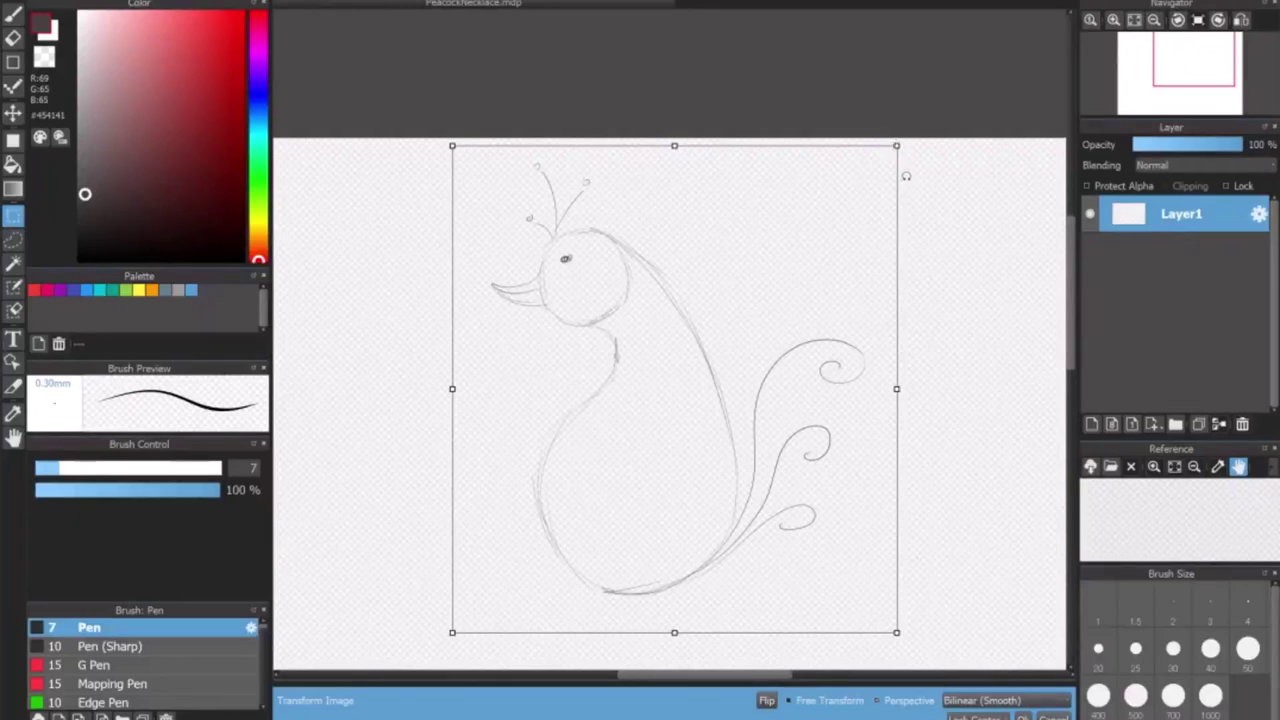
mouse_move(905, 176)
left_mouse_down()
mouse_move(900, 152)
mouse_move(808, 134)
left_mouse_up()
left_click_drag(964, 544, 897, 507)
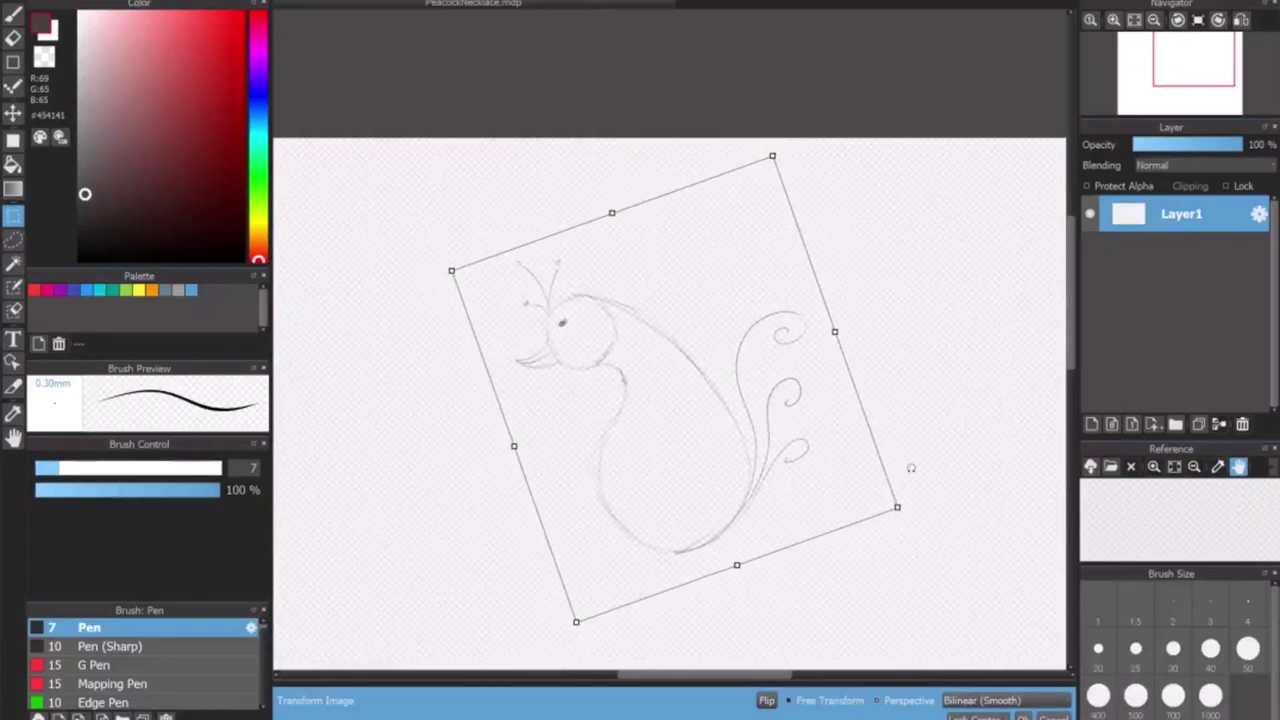
- Move the tilted peacock into the right half of the canvas and enlarge it to fill that half
scroll(882, 566, "down", 1)
left_click_drag(882, 566, 839, 458)
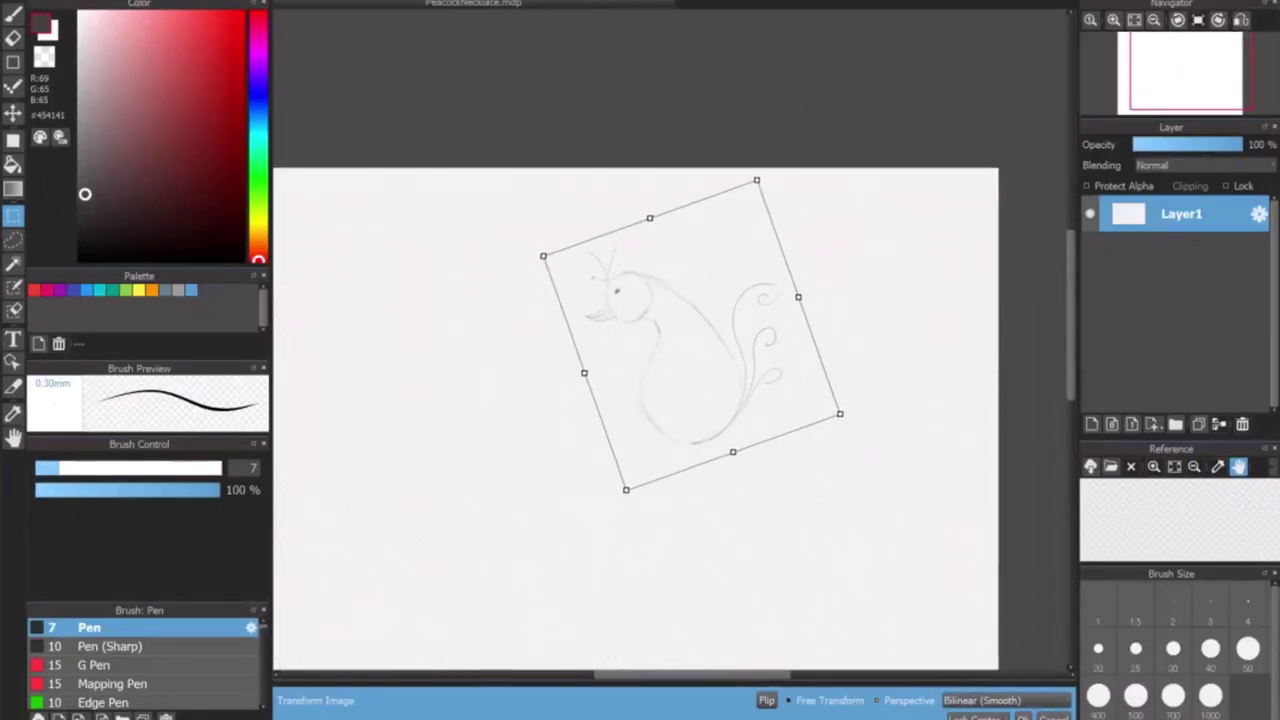
scroll(894, 376, "down", 1)
left_click_drag(894, 376, 899, 346)
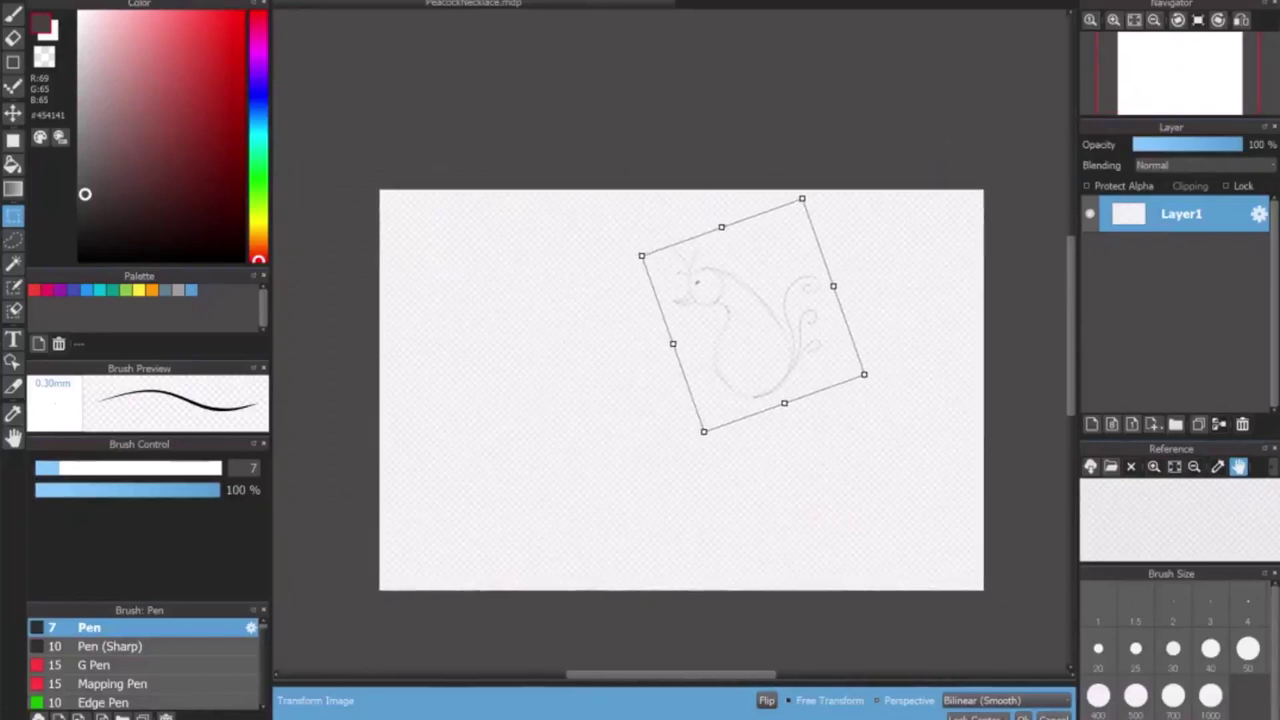
left_click_drag(778, 322, 836, 343)
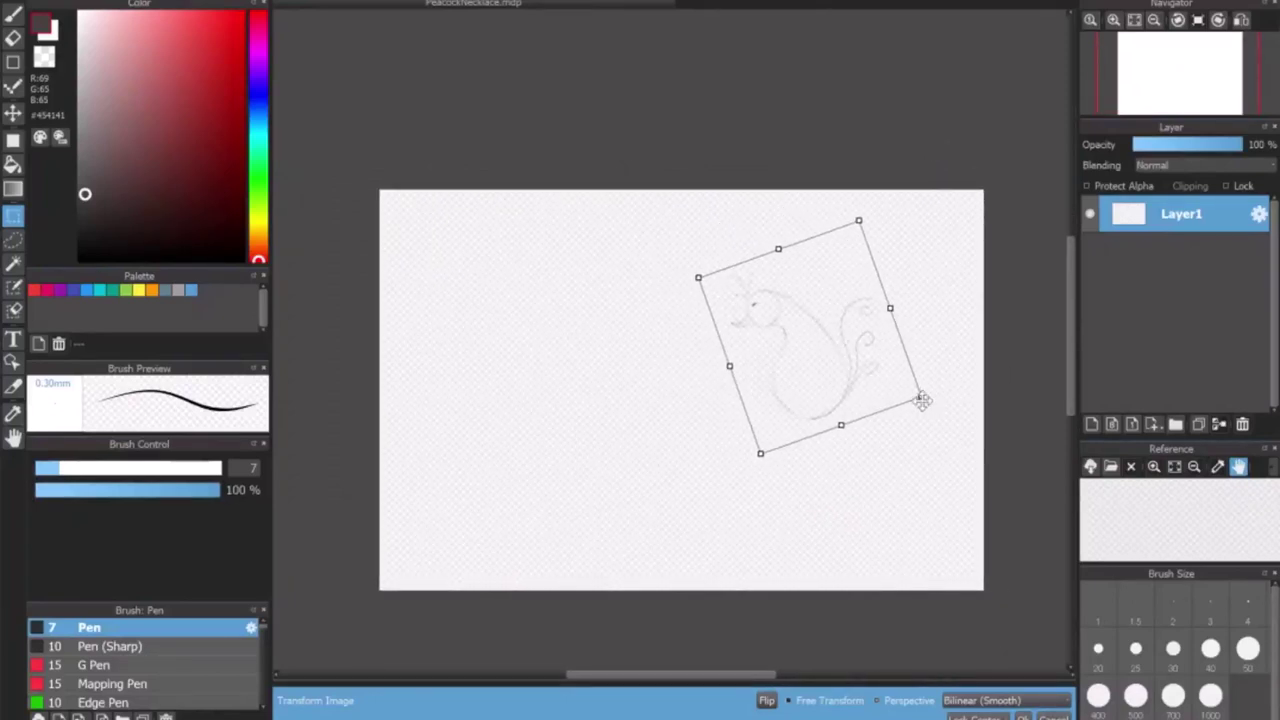
left_click_drag(922, 399, 971, 449)
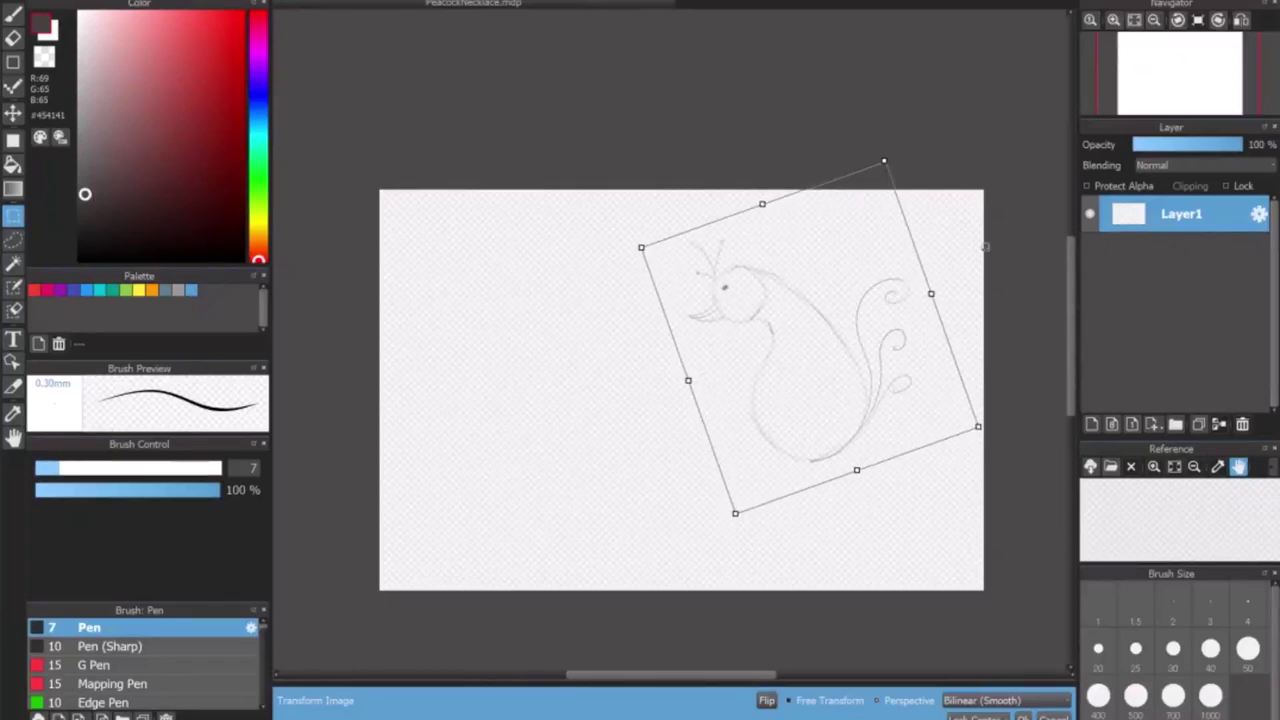
- Fine-tune the peacock's tilt, size and position in the right half, apply the transformation and clear the selection
left_click_drag(873, 156, 877, 166)
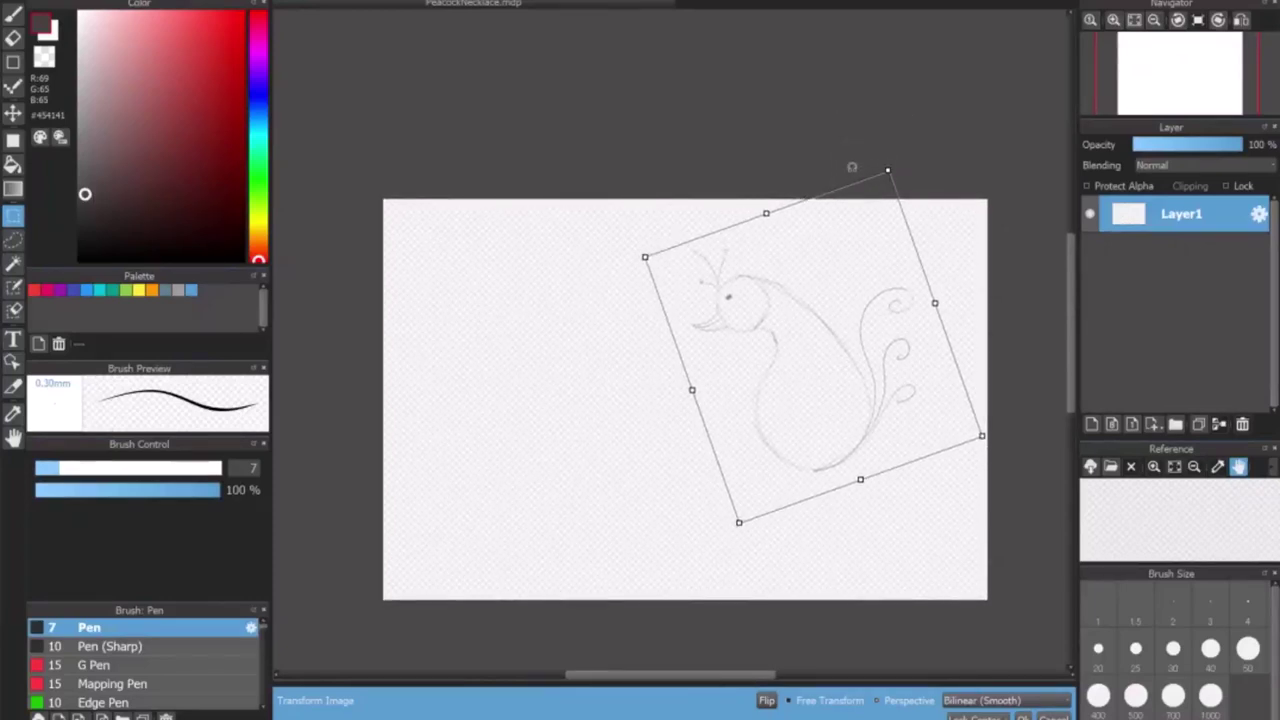
mouse_move(945, 240)
left_mouse_down()
mouse_move(942, 224)
mouse_move(928, 261)
left_mouse_up()
left_click_drag(862, 229, 857, 220)
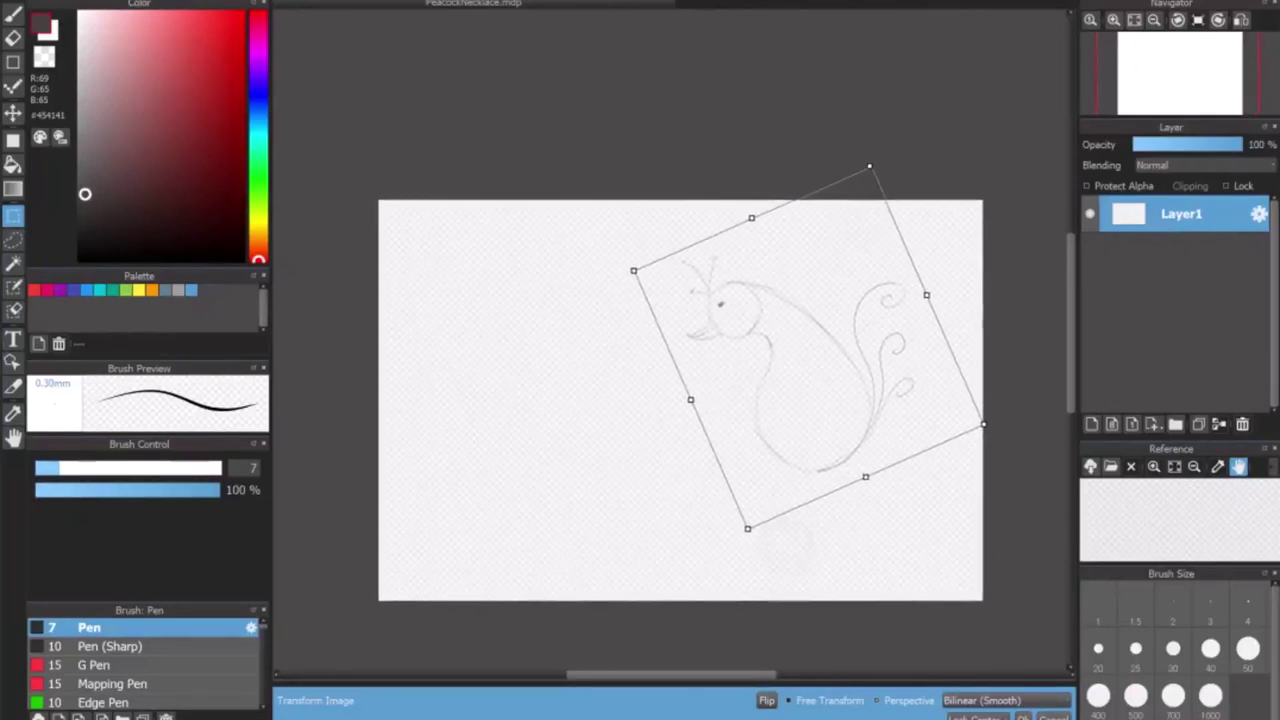
left_click_drag(748, 528, 735, 556)
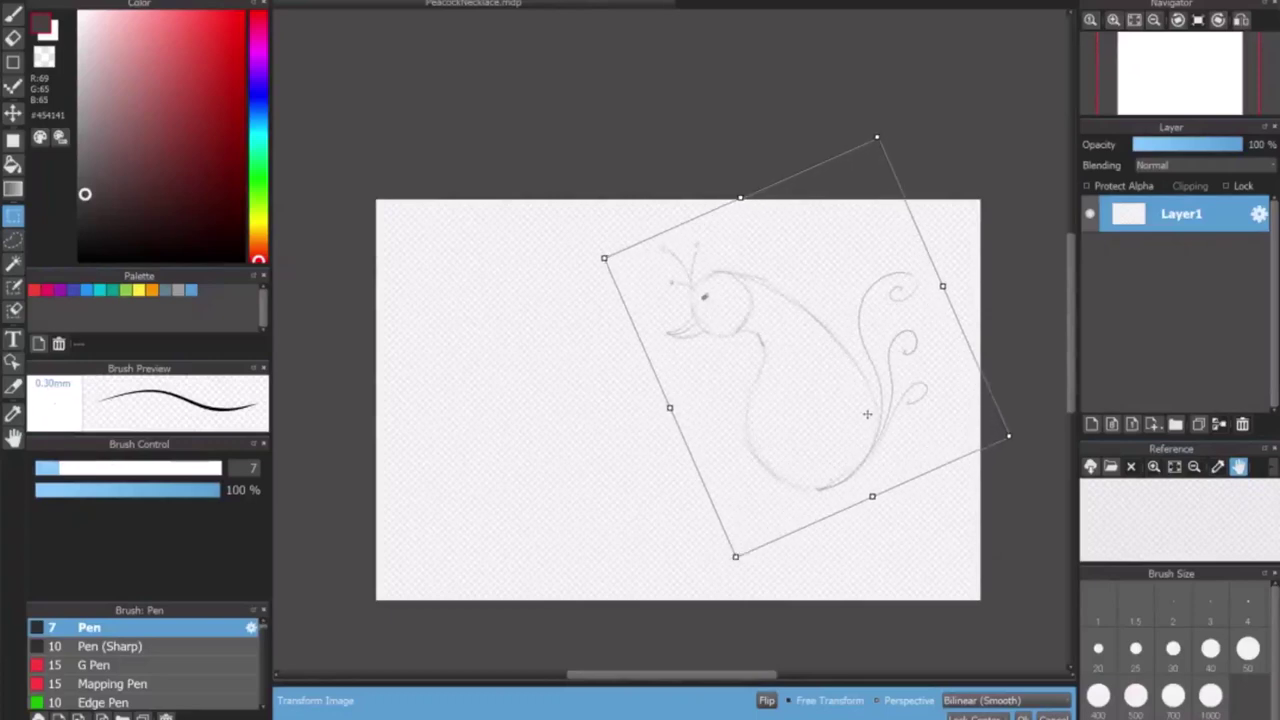
mouse_move(866, 412)
left_mouse_down()
mouse_move(860, 438)
mouse_move(867, 425)
left_mouse_up()
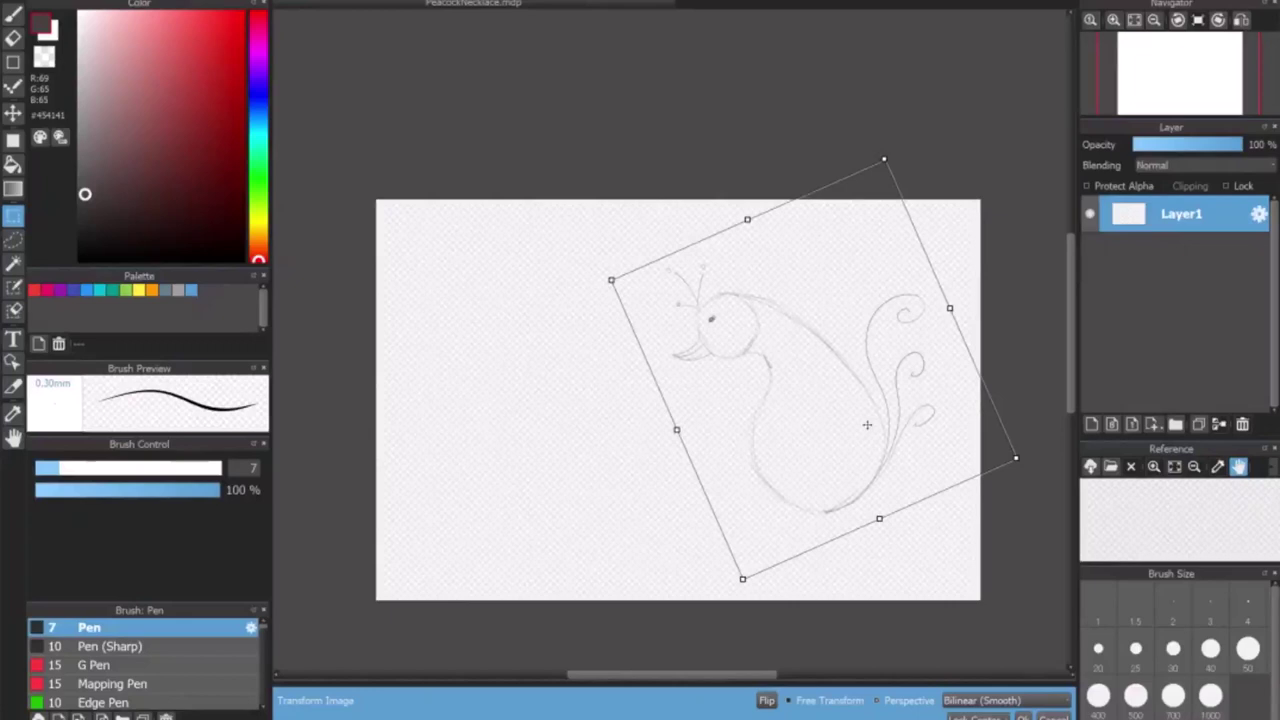
left_click(1026, 716)
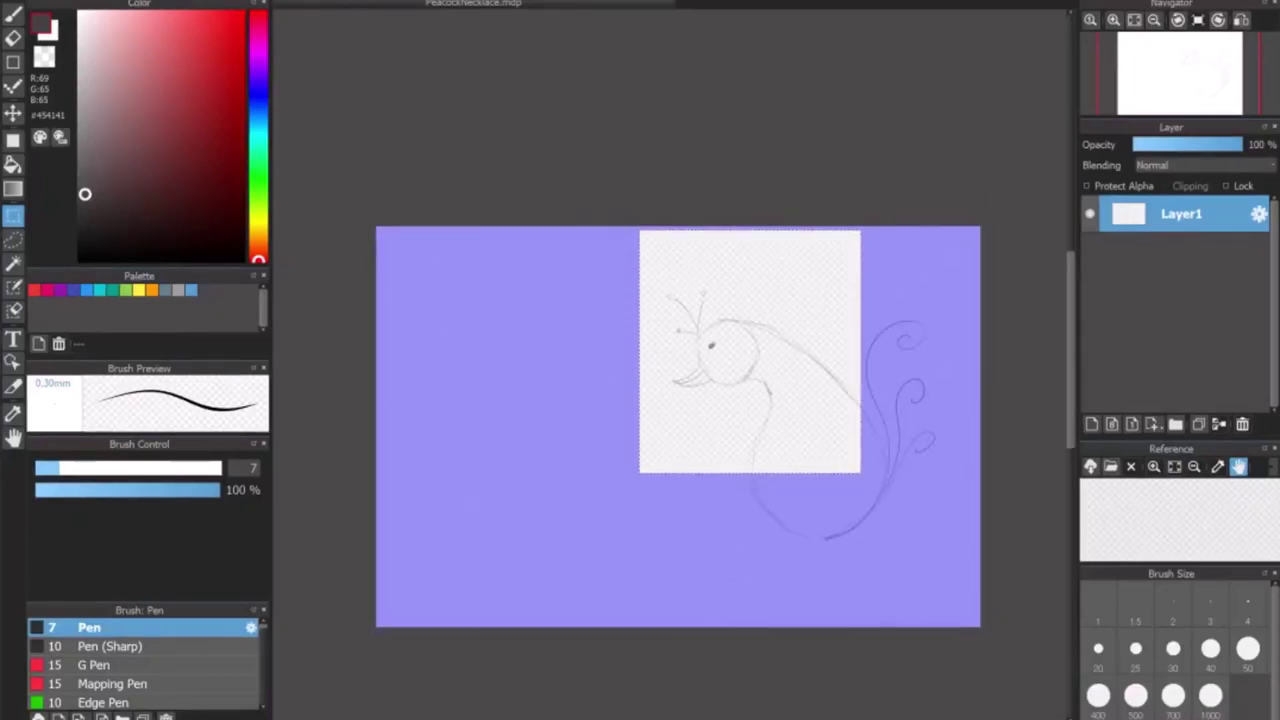
left_click(182, 1)
left_click(234, 3)
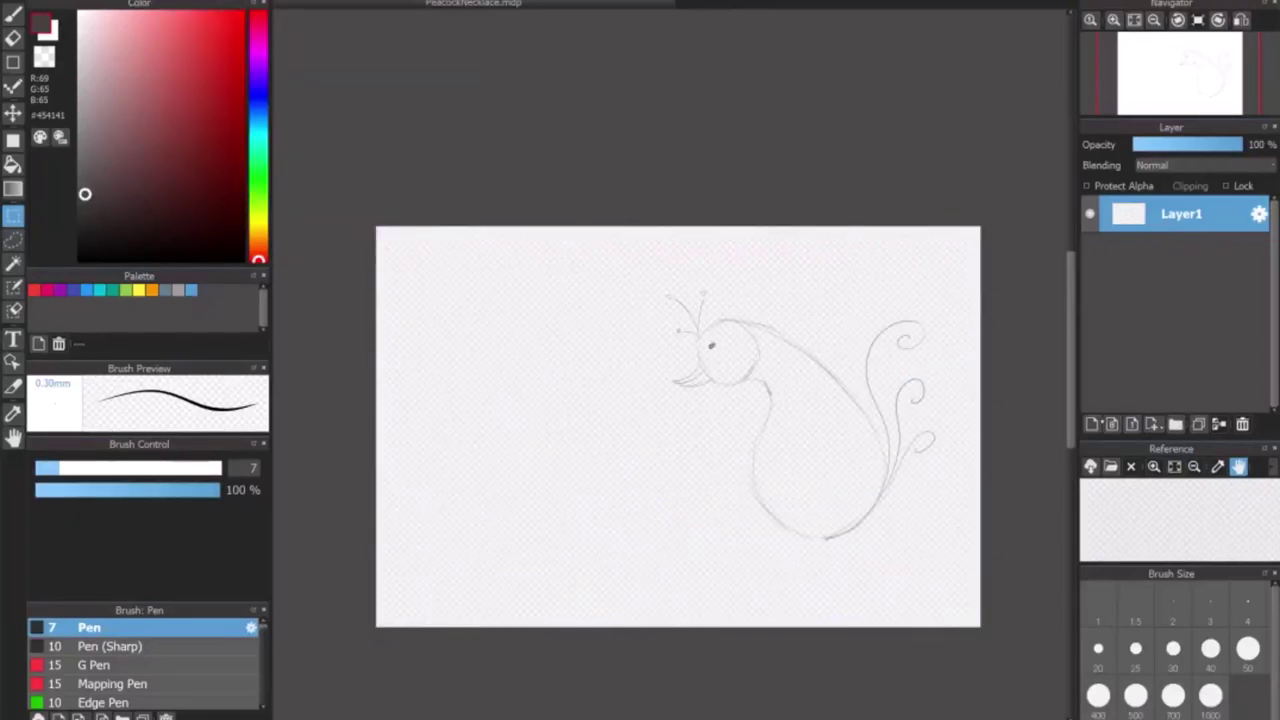
- Add a new layer above Layer1, and copy the rectangular area around the peacock from Layer1
left_click(1092, 424)
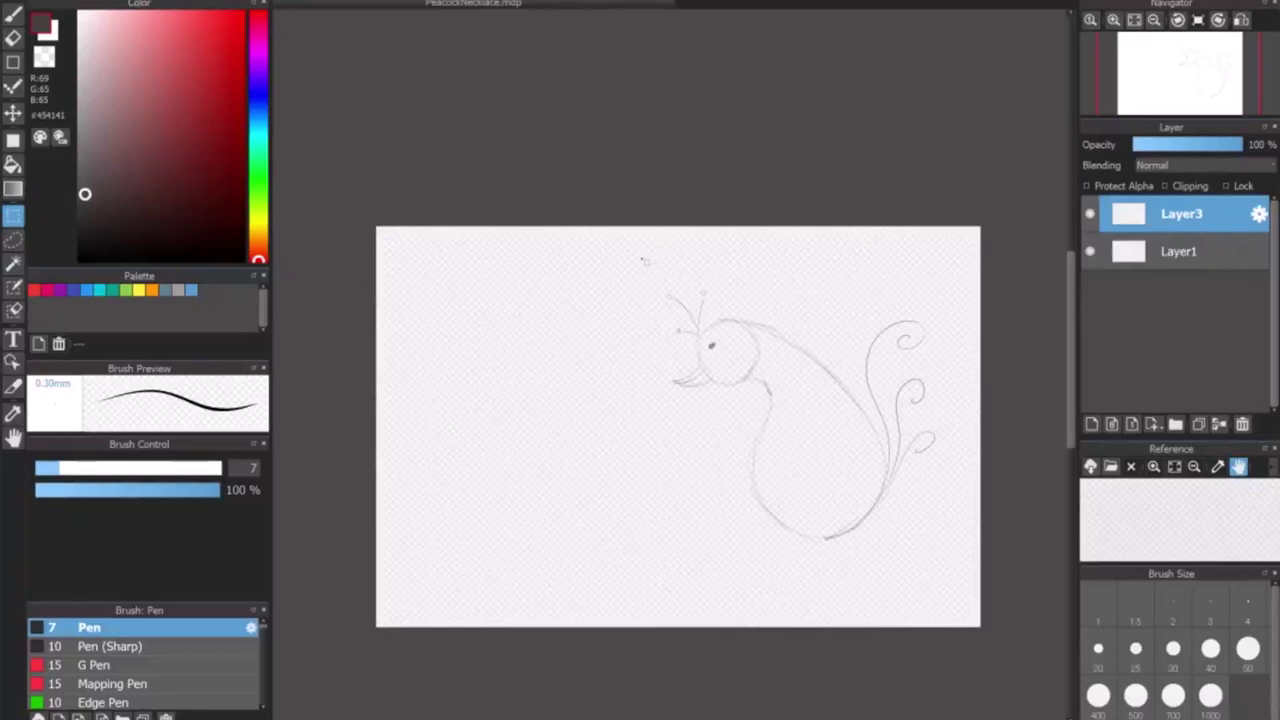
left_click_drag(640, 252, 957, 570)
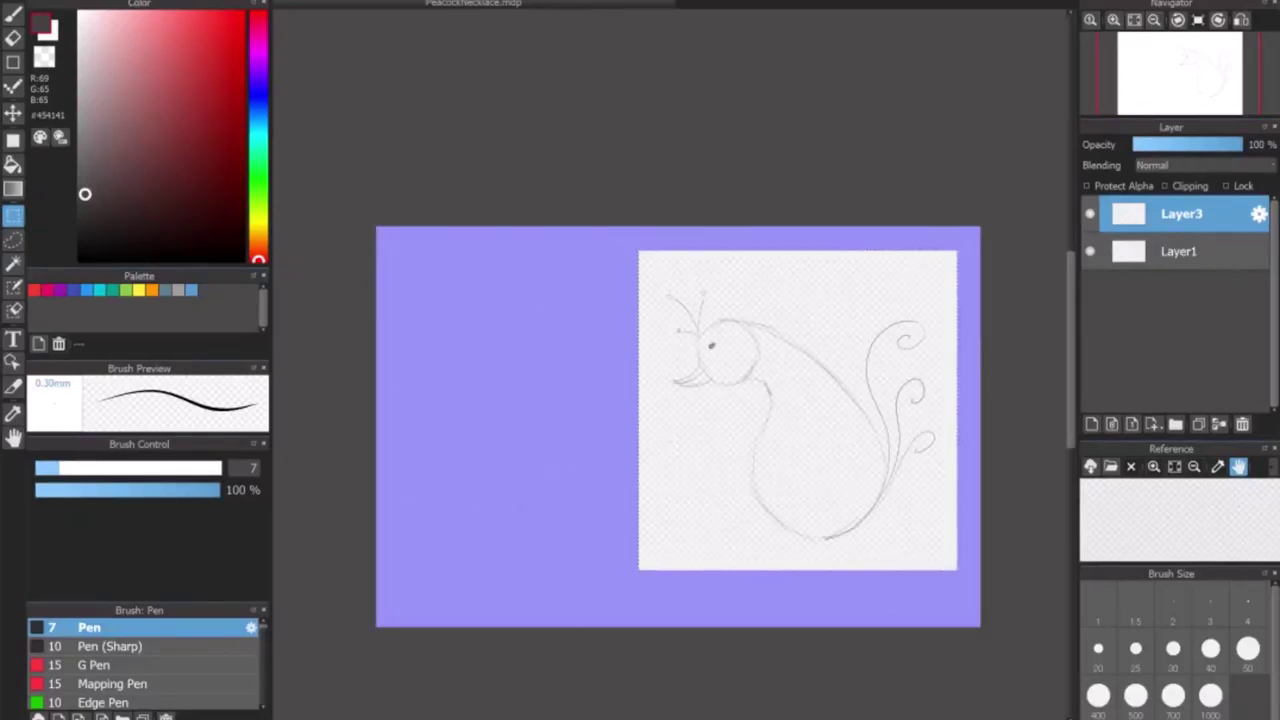
left_click(60, 0)
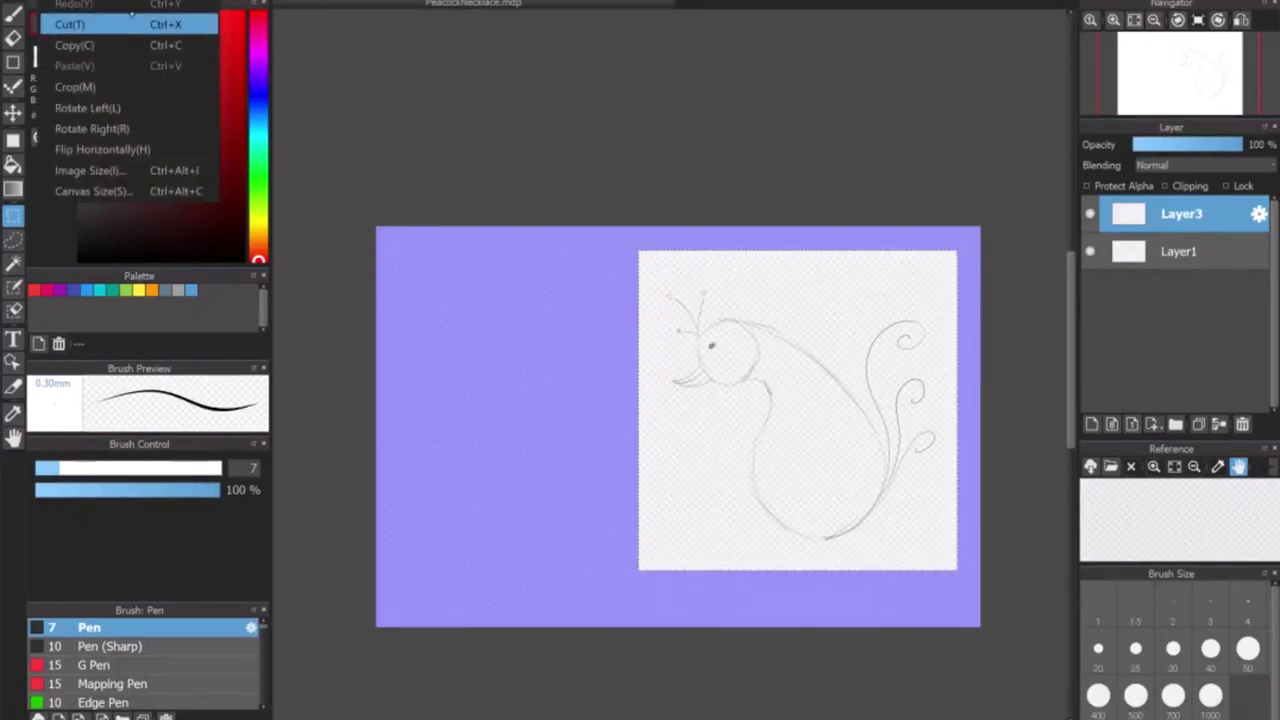
left_click(1194, 250)
left_click(1195, 252)
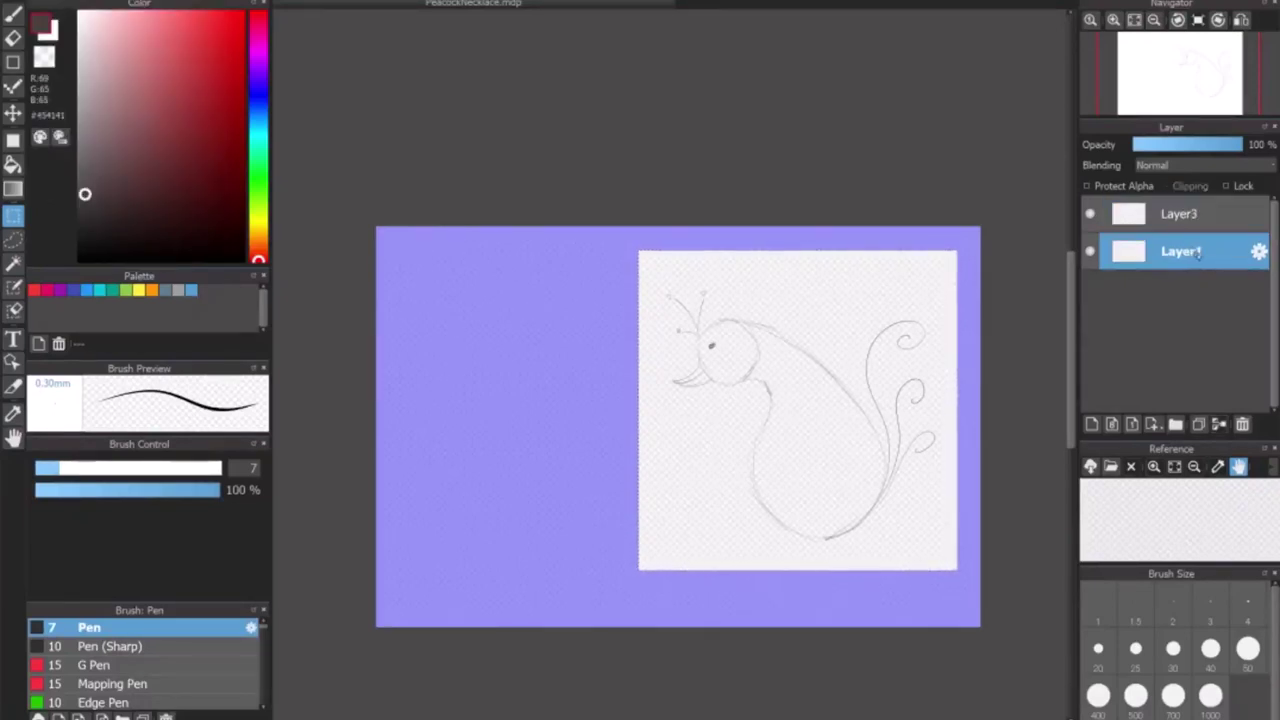
left_click(100, 2)
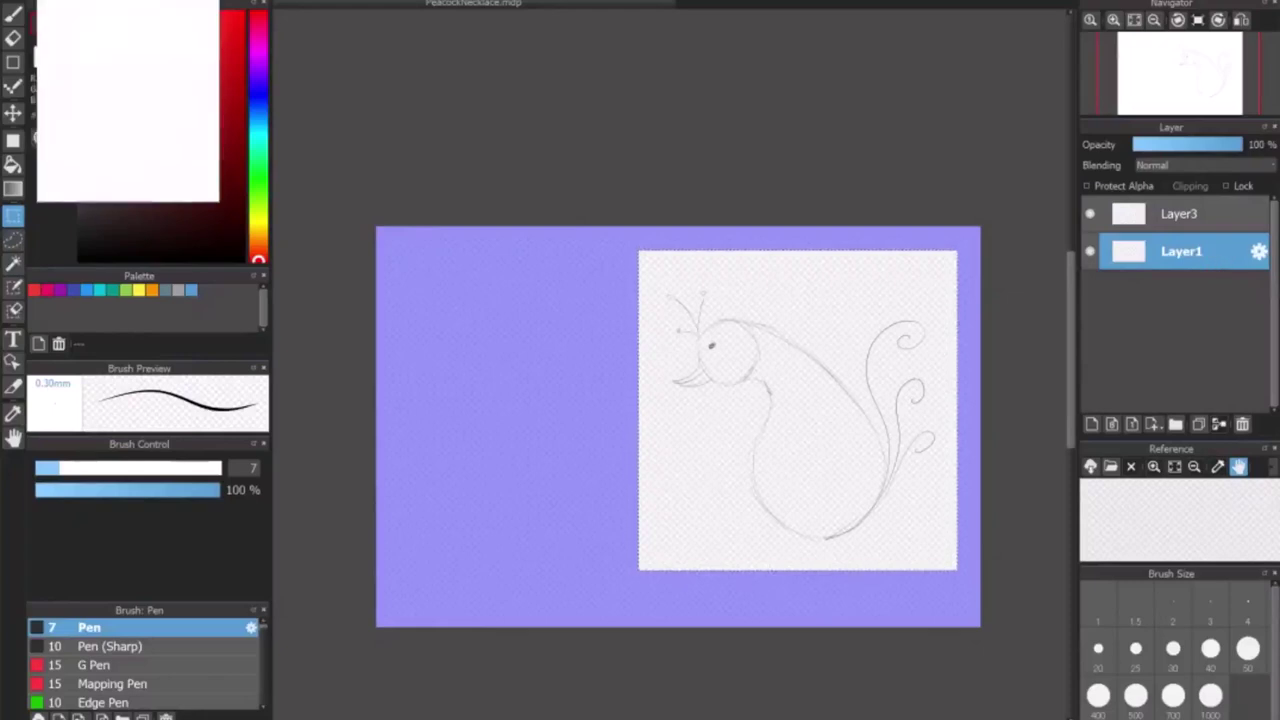
left_click(75, 45)
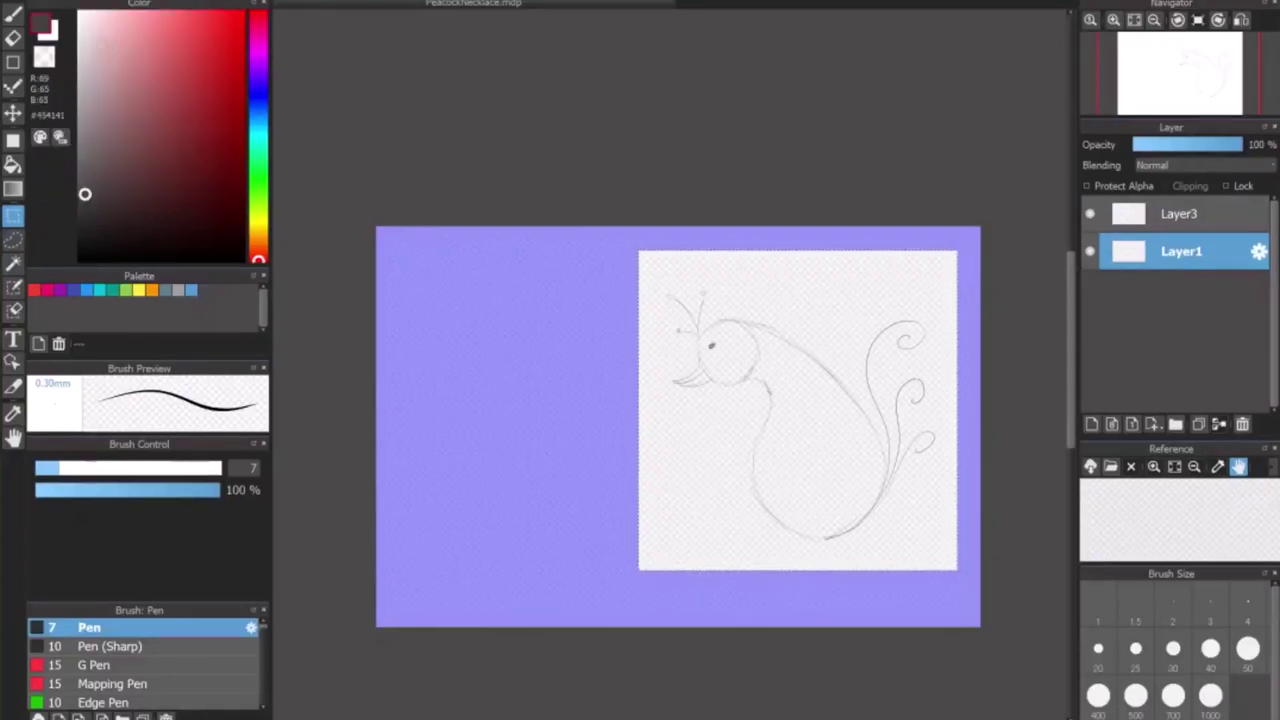
- Paste the copied peacock above Layer3
left_click(1181, 213)
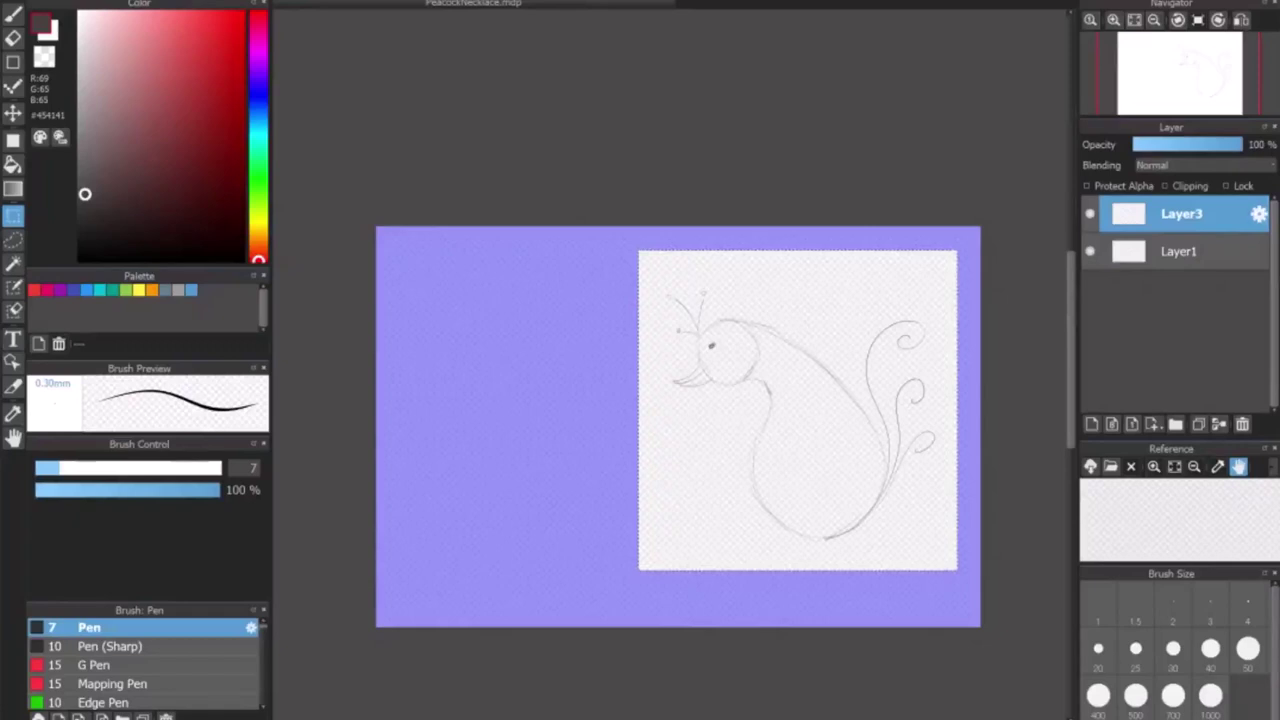
left_click(100, 2)
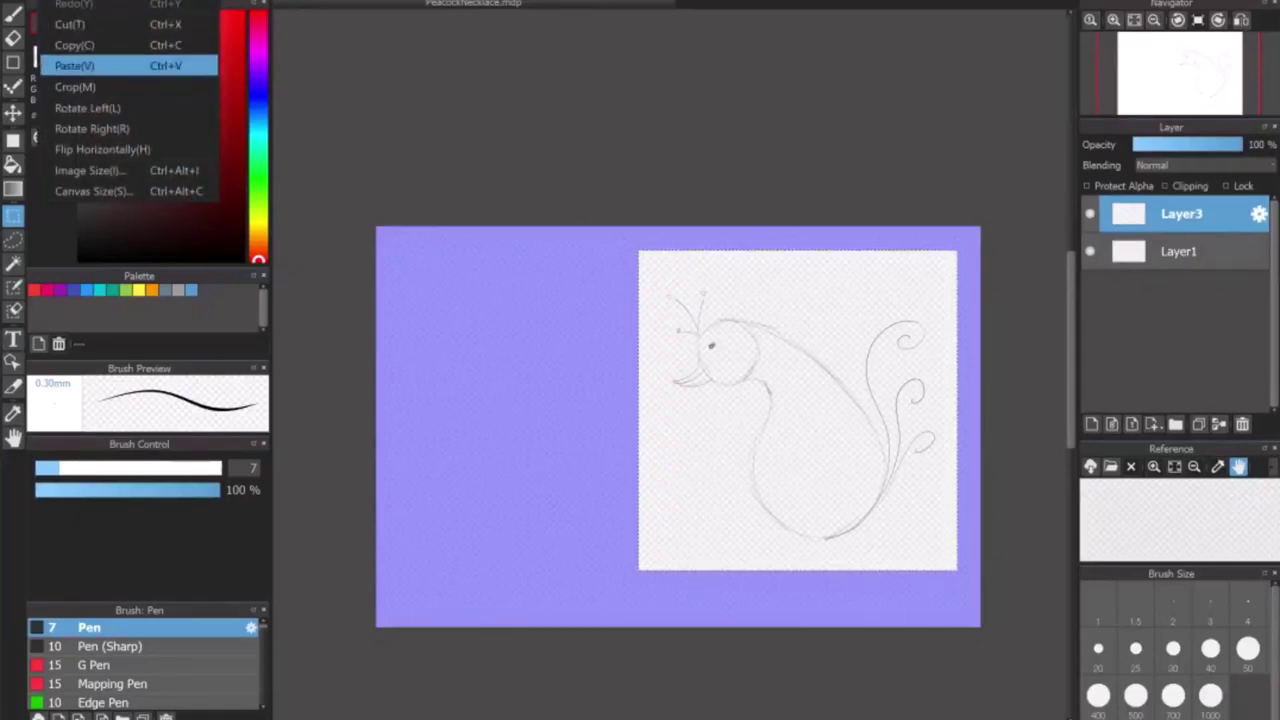
left_click(57, 63)
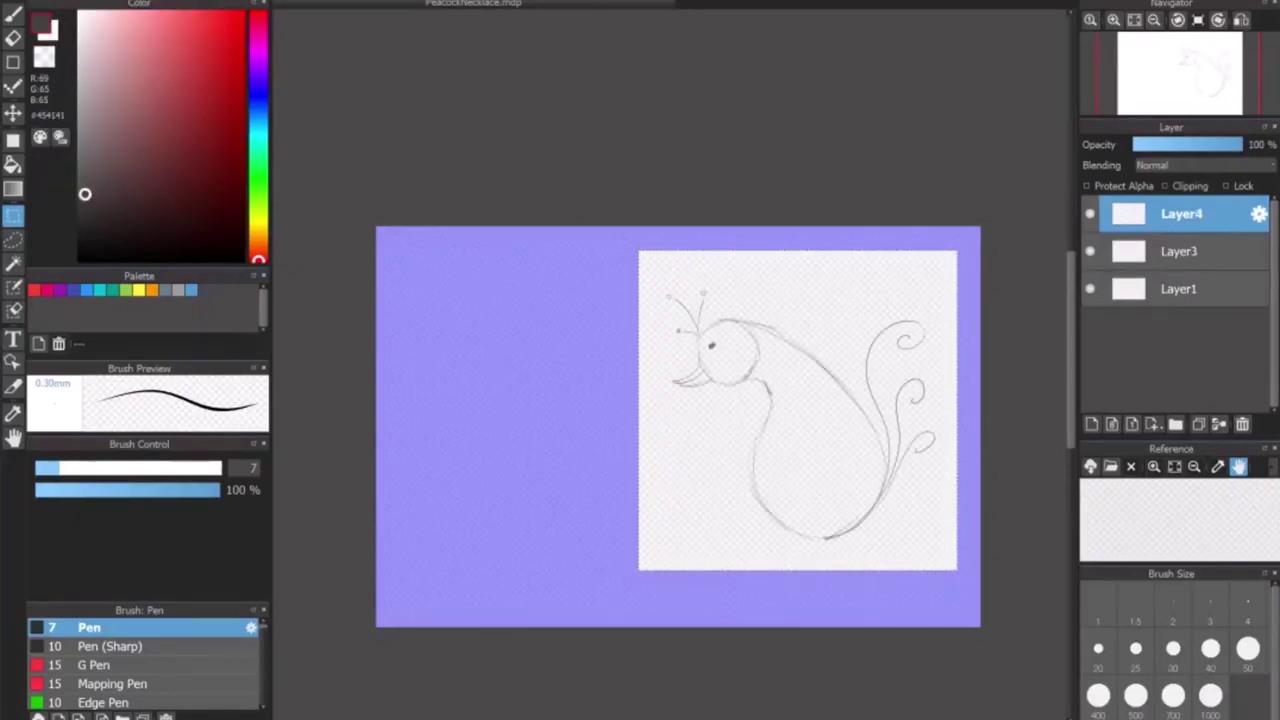
- Flip the pasted peacock horizontally, place it in the left half facing the original with a slight counterclockwise tilt, and apply the transformation
left_click(190, 2)
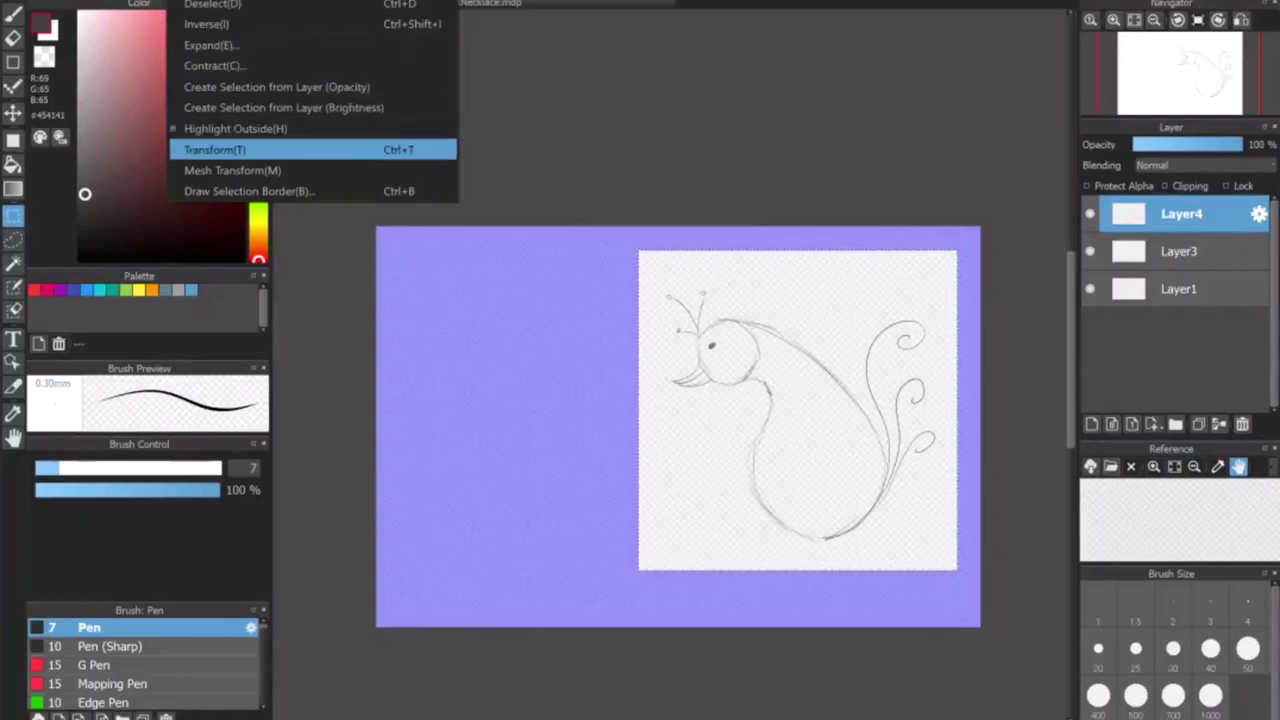
left_click(215, 149)
left_click(767, 700)
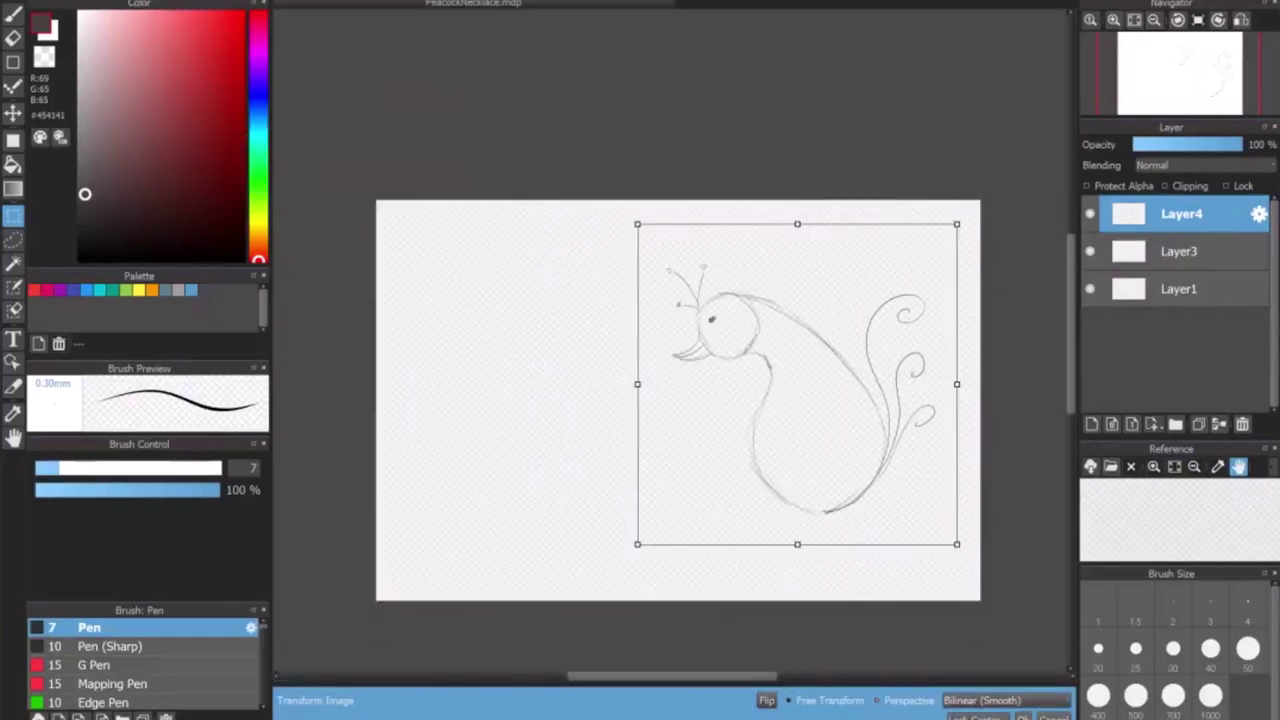
mouse_move(797, 384)
left_mouse_down()
mouse_move(561, 393)
mouse_move(534, 381)
mouse_move(551, 385)
left_mouse_up()
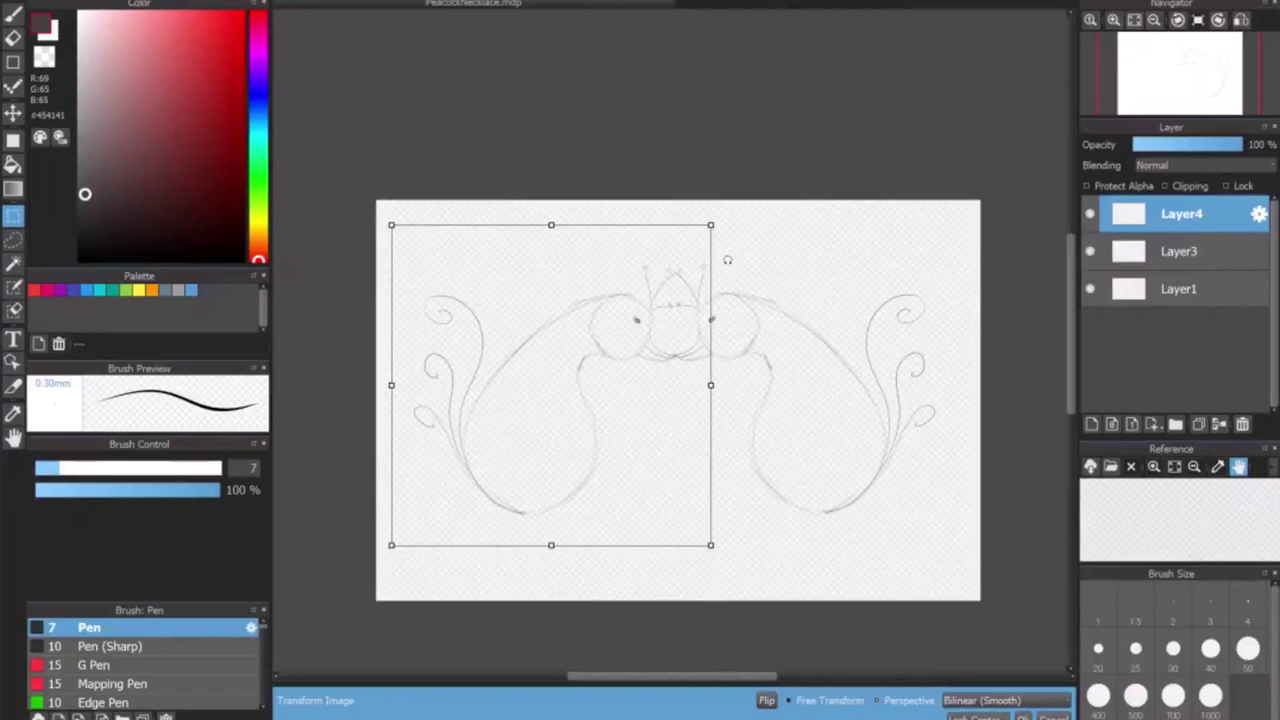
mouse_move(727, 262)
left_mouse_down()
mouse_move(728, 243)
mouse_move(699, 224)
left_mouse_up()
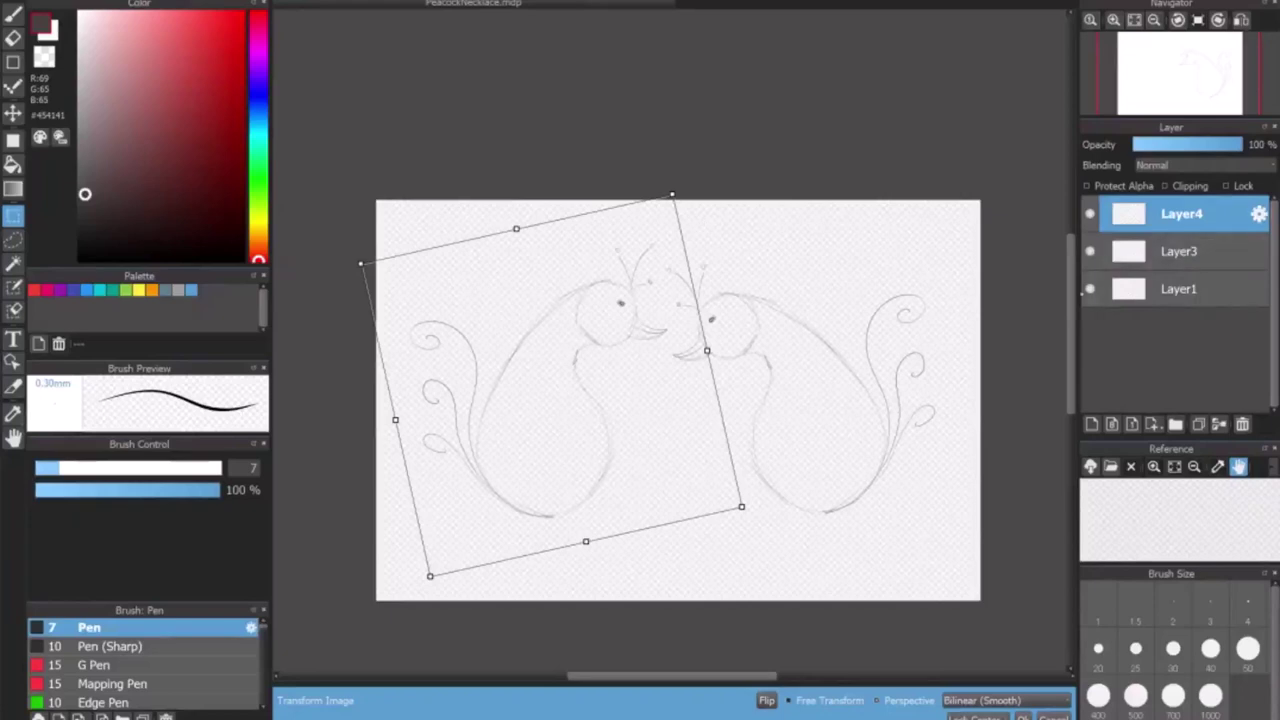
left_click(1133, 288)
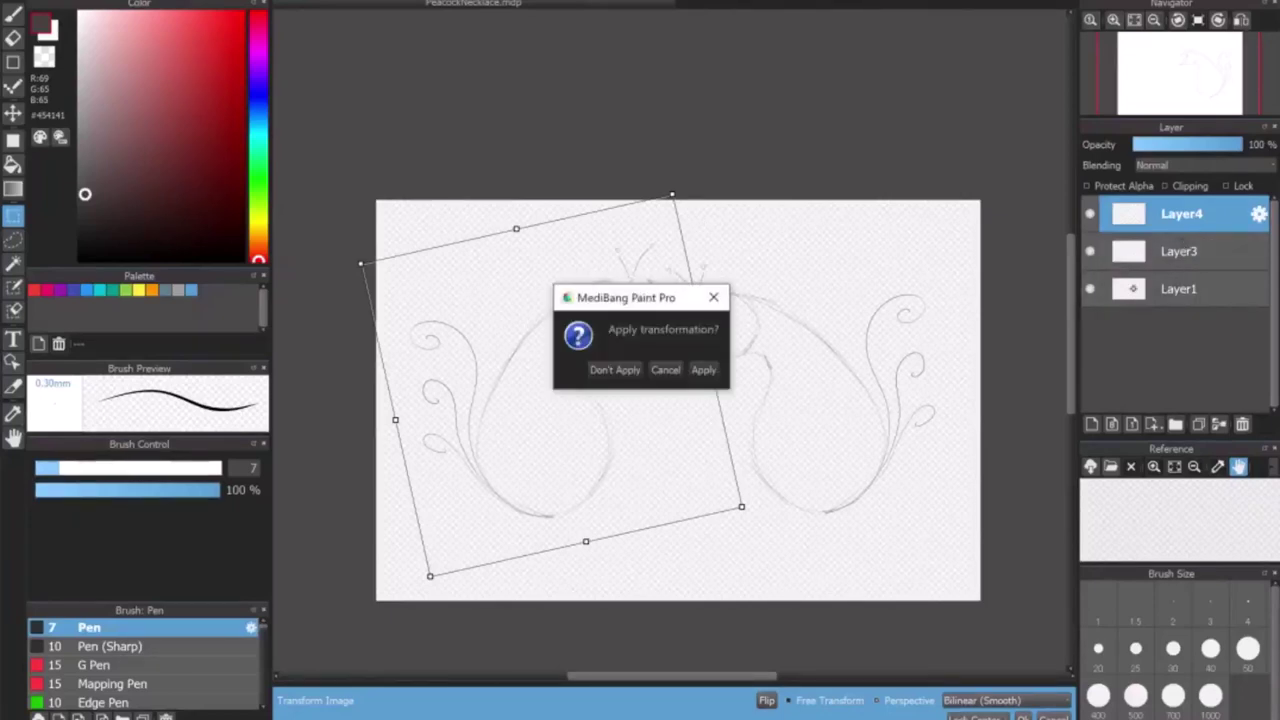
left_click(705, 369)
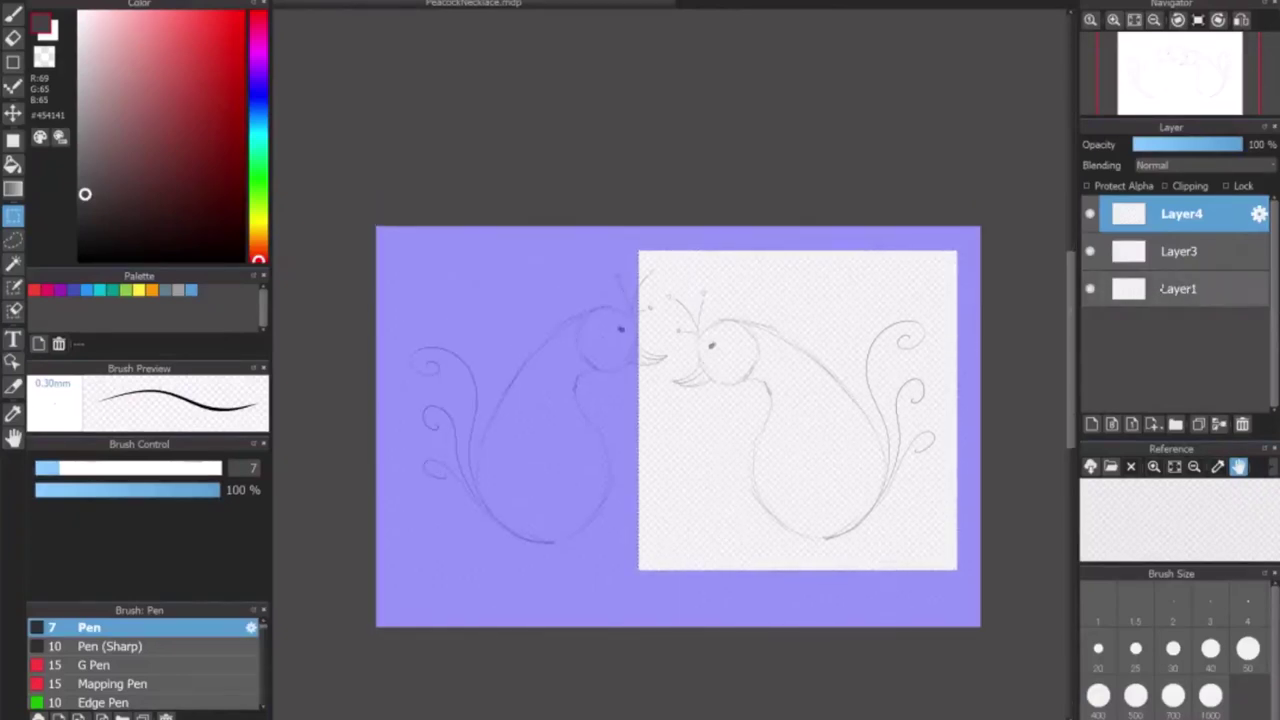
- Delete Layer1, which holds the original peacock in the right half
left_click(1175, 300)
left_click(1090, 289)
left_click(1090, 289)
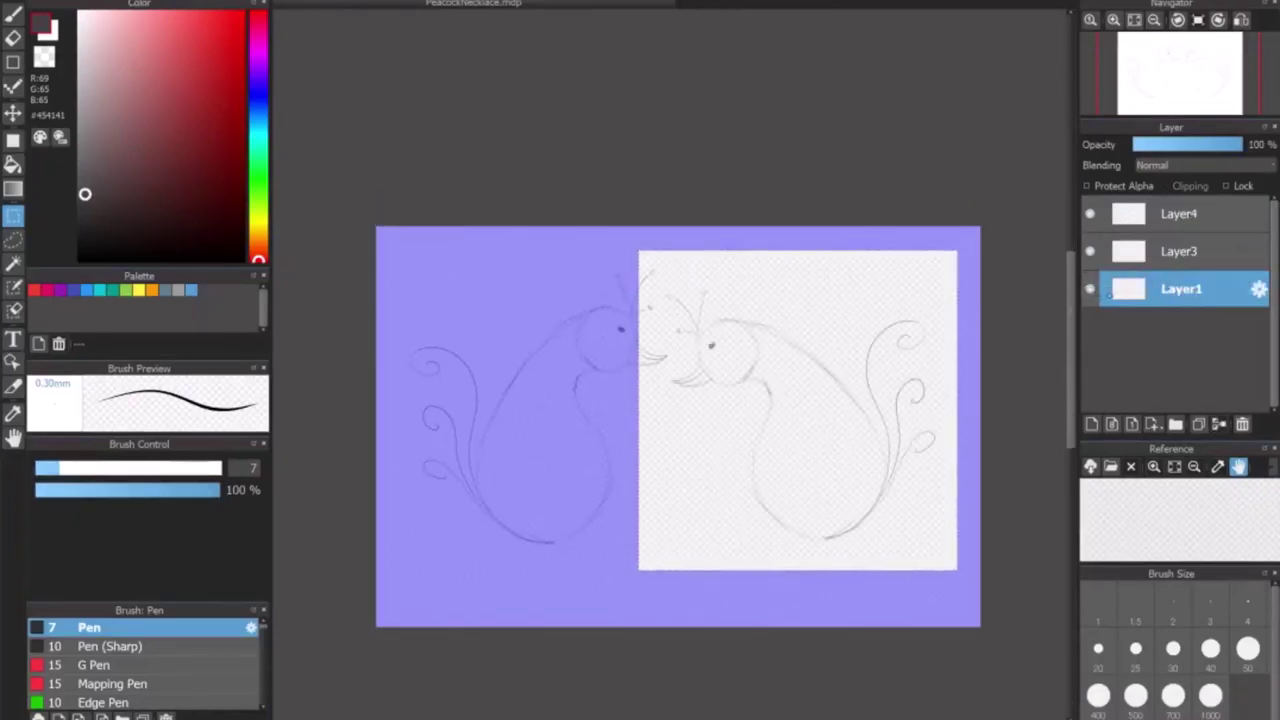
left_click(1242, 424)
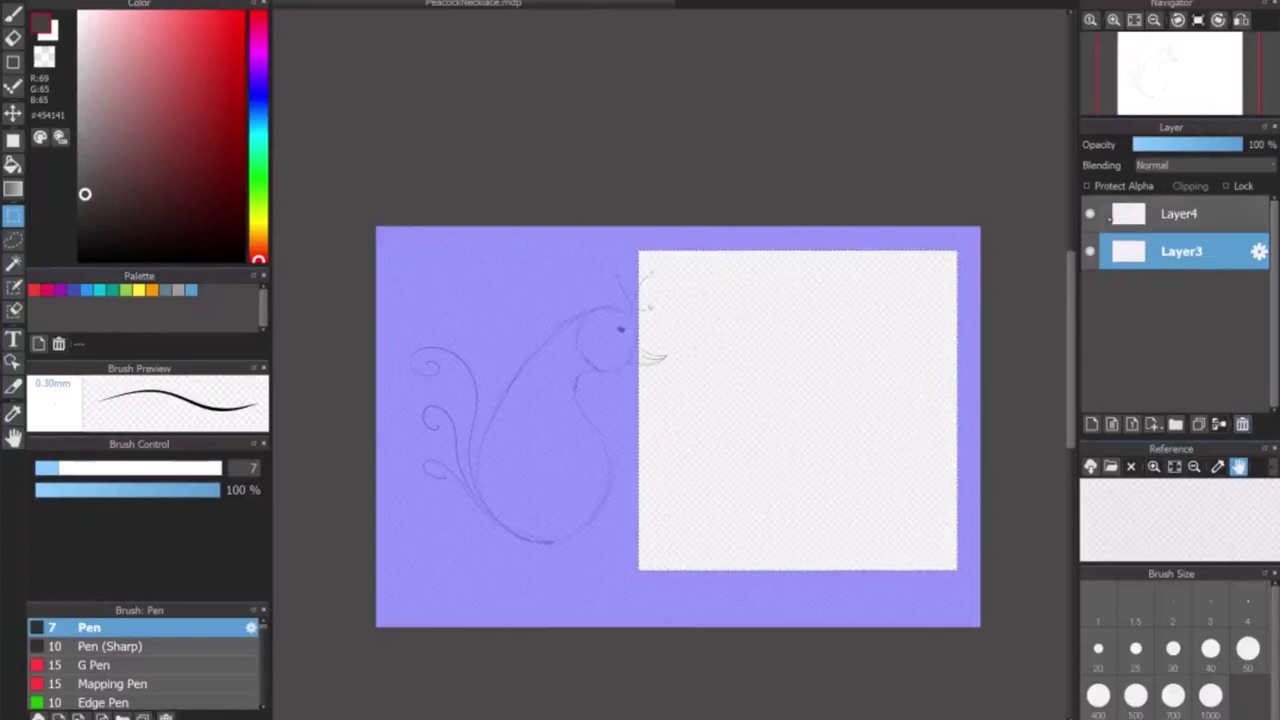
- Make Layer4 with the flipped peacock the active layer and clear the selection
left_click(1090, 213)
left_click(1090, 213)
left_click(1165, 213)
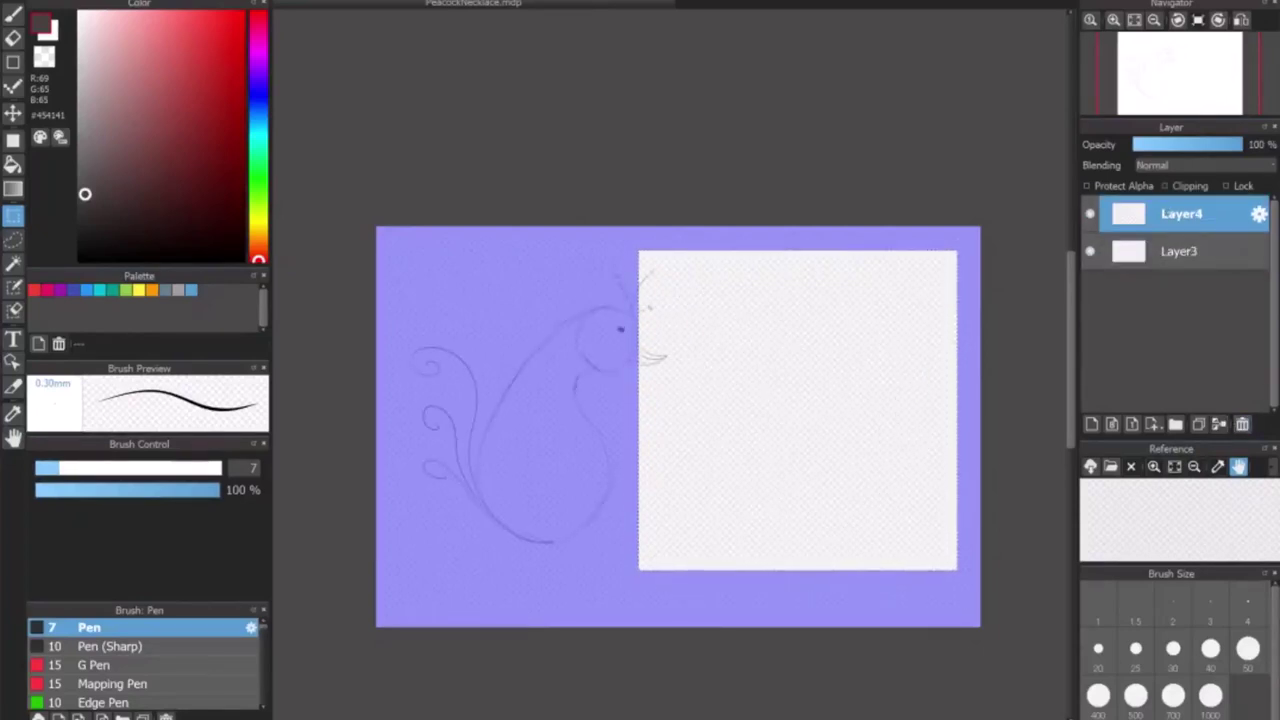
left_click(180, 1)
left_click(215, 5)
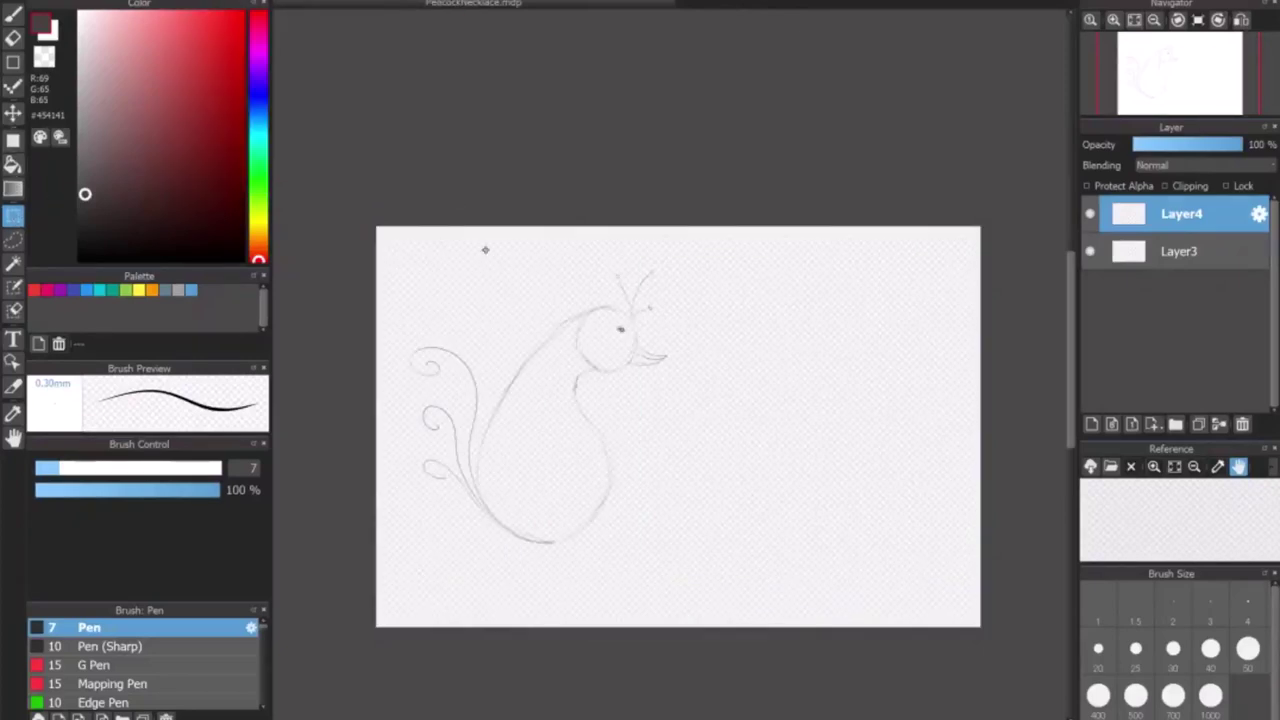
- Copy a rectangular area around the peacock on Layer4, add a new layer, and paste the copy above it
mouse_move(393, 246)
left_mouse_down()
mouse_move(517, 323)
mouse_move(689, 503)
mouse_move(713, 565)
left_mouse_up()
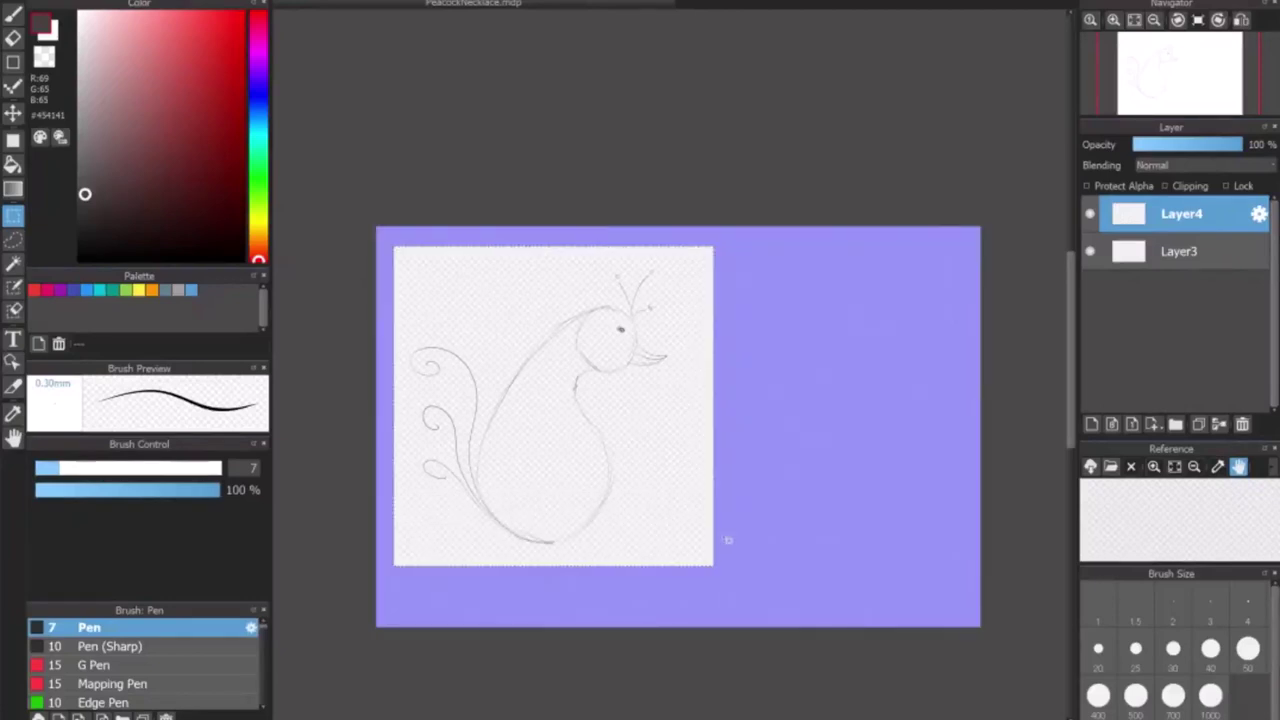
left_click(50, 2)
left_click(87, 47)
key("ctrl+v")
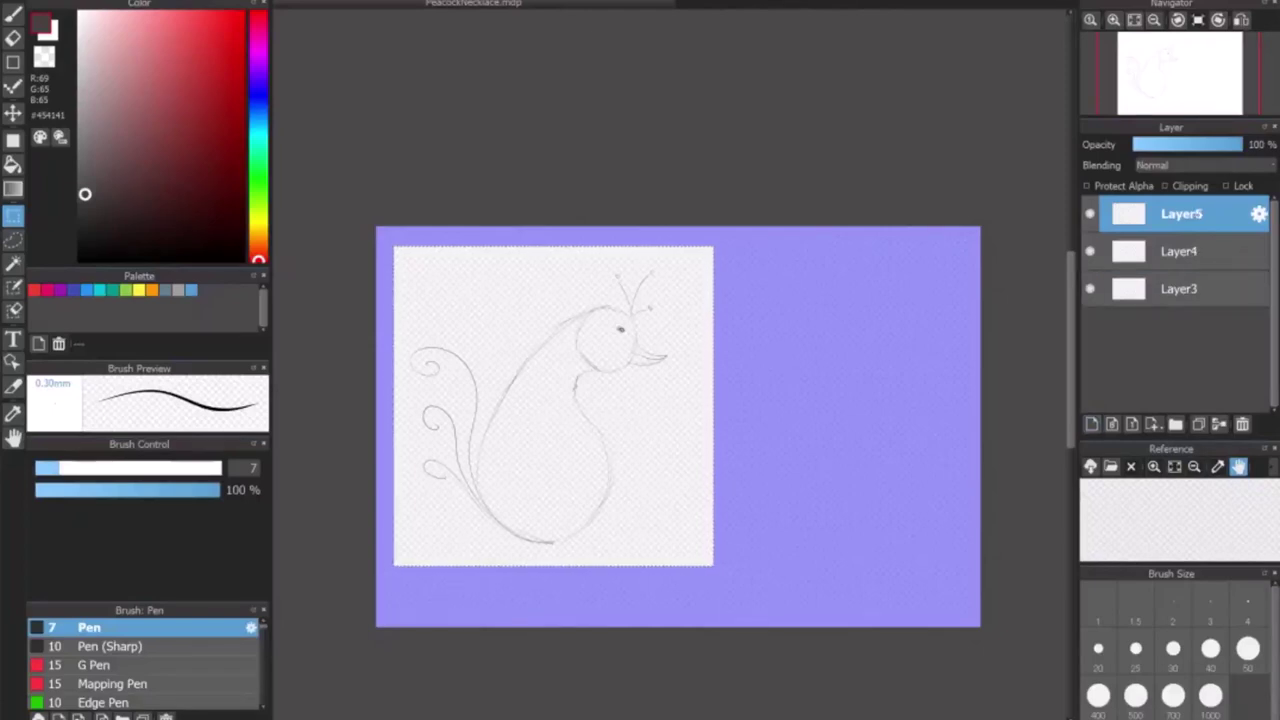
key("alt+e")
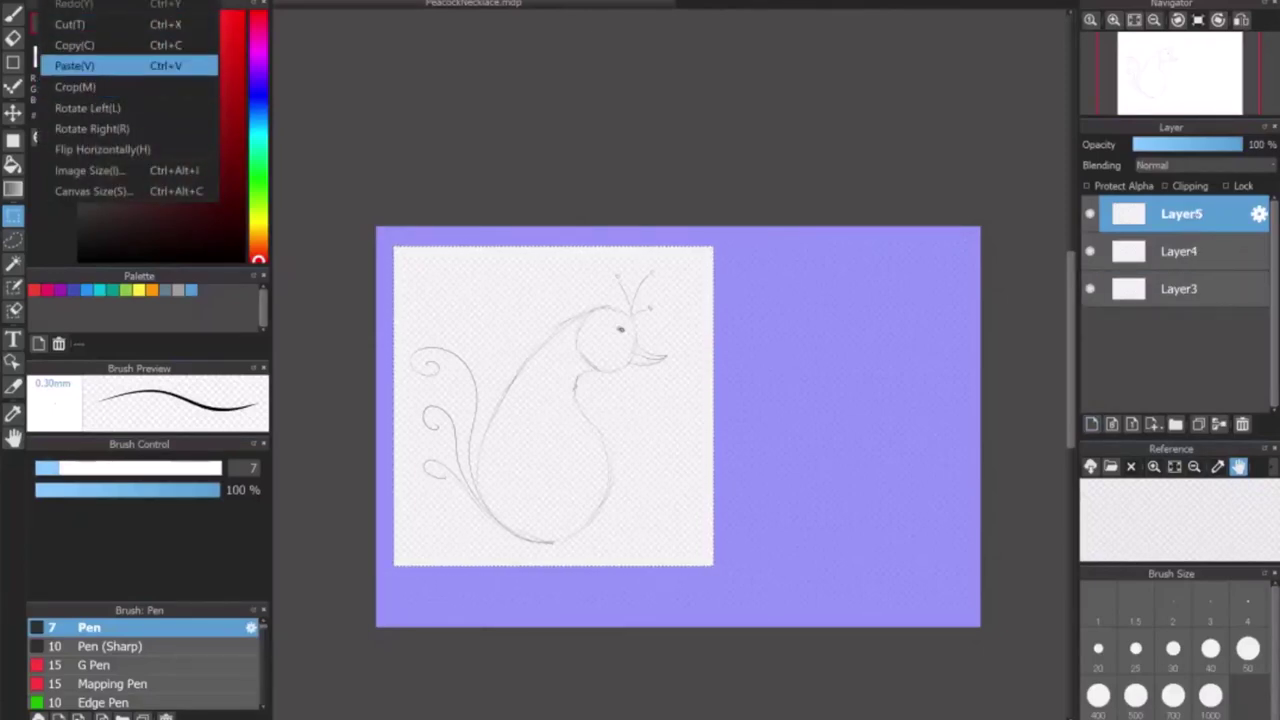
key("Return")
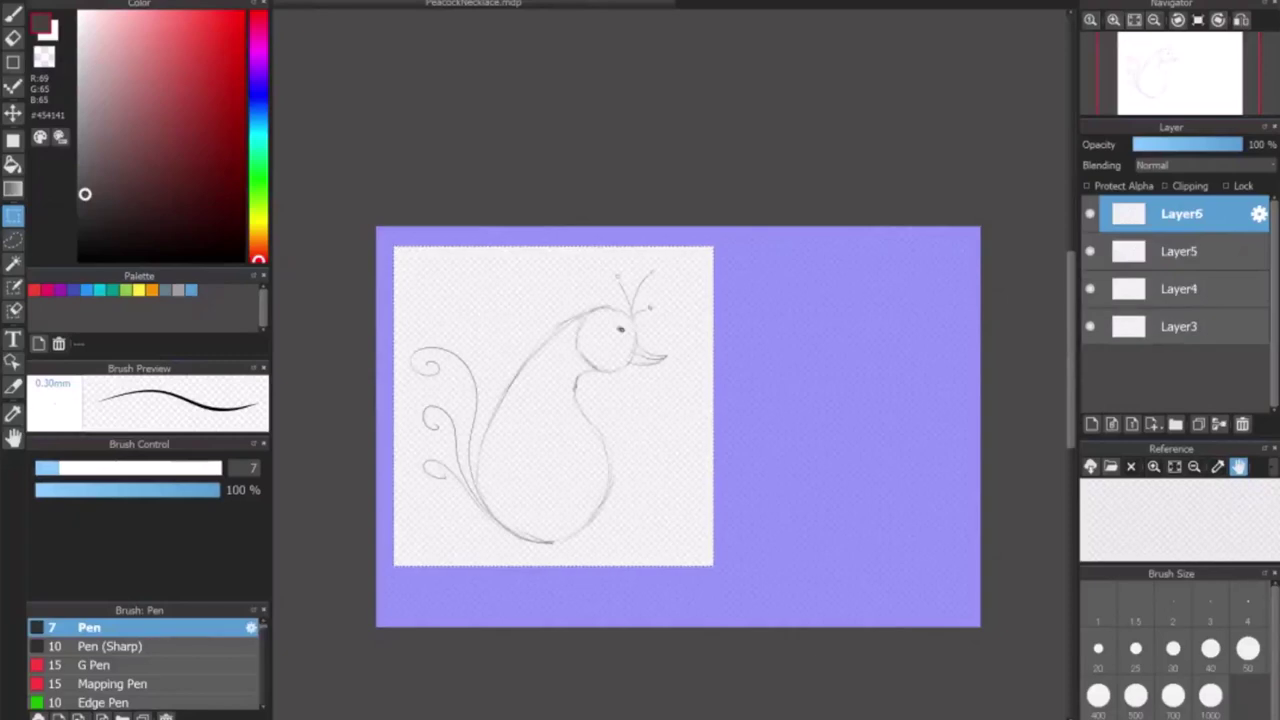
- Flip the pasted peacock horizontally, move it into the right half level with the left one, and apply the transformation
key("alt+s")
key("Down")
key("Down")
key("Down")
key("Down")
key("Down")
key("Down")
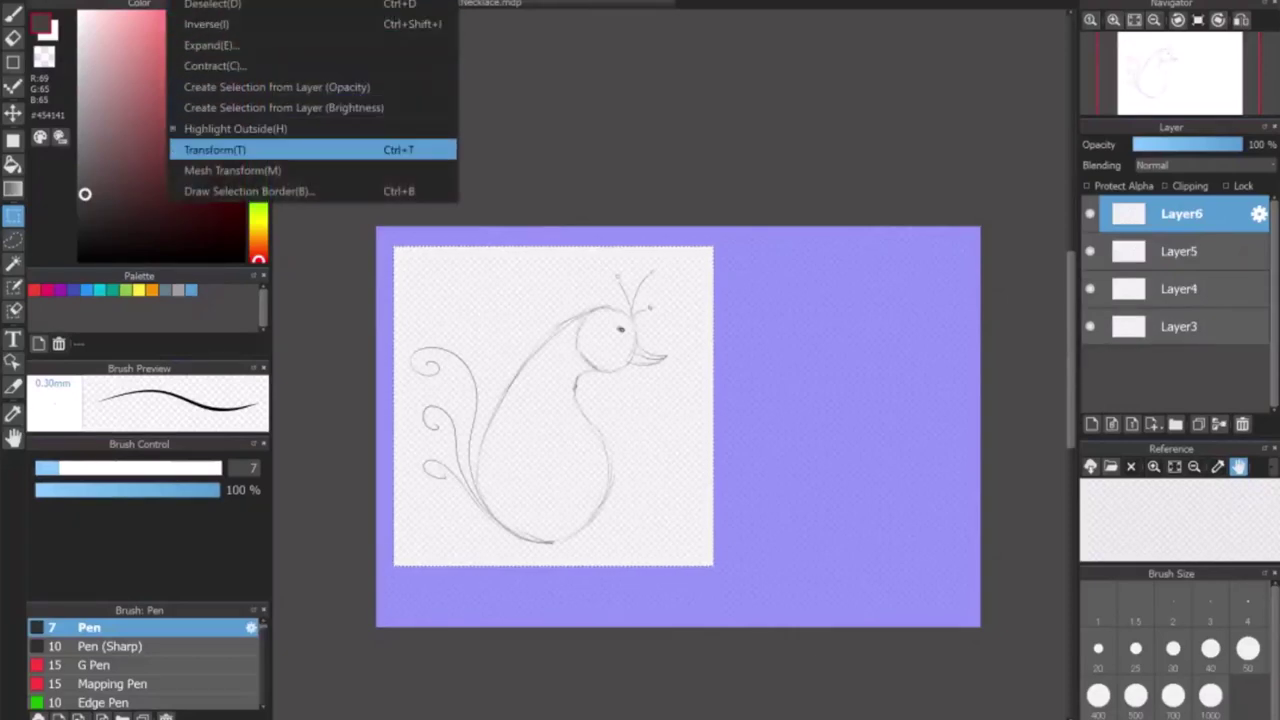
key("Return")
left_click(766, 700)
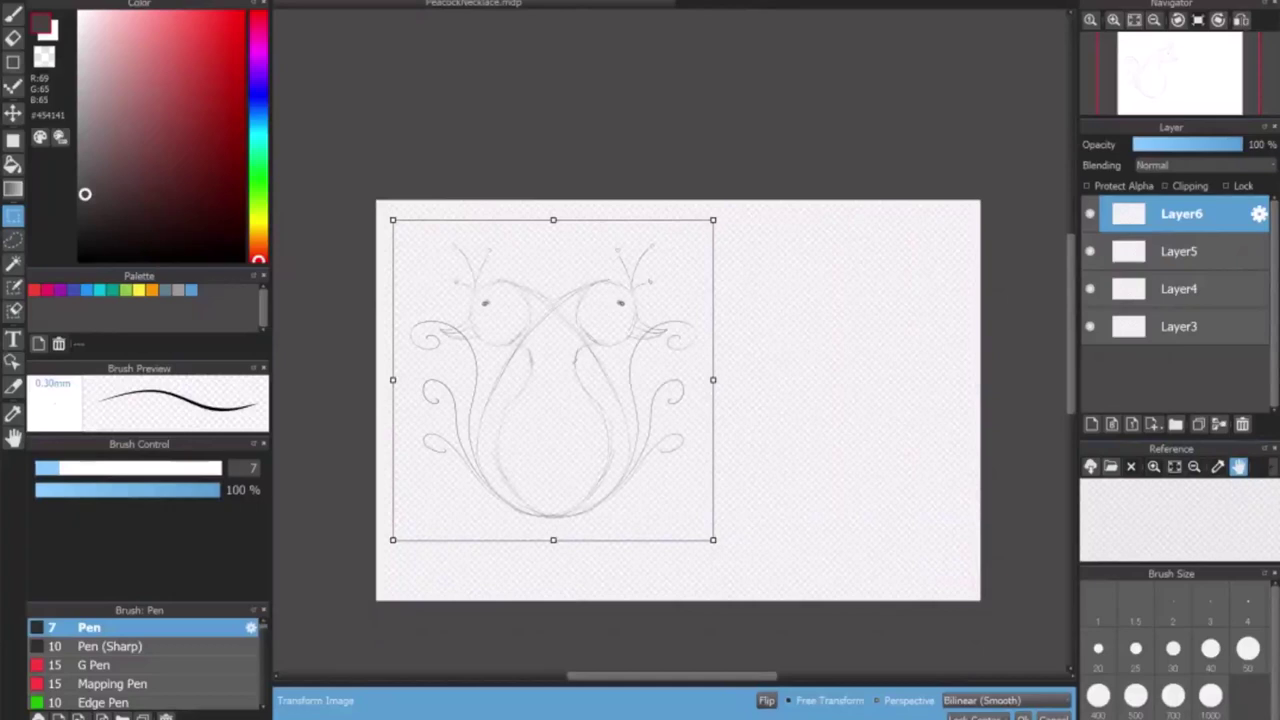
left_click_drag(578, 395, 817, 385)
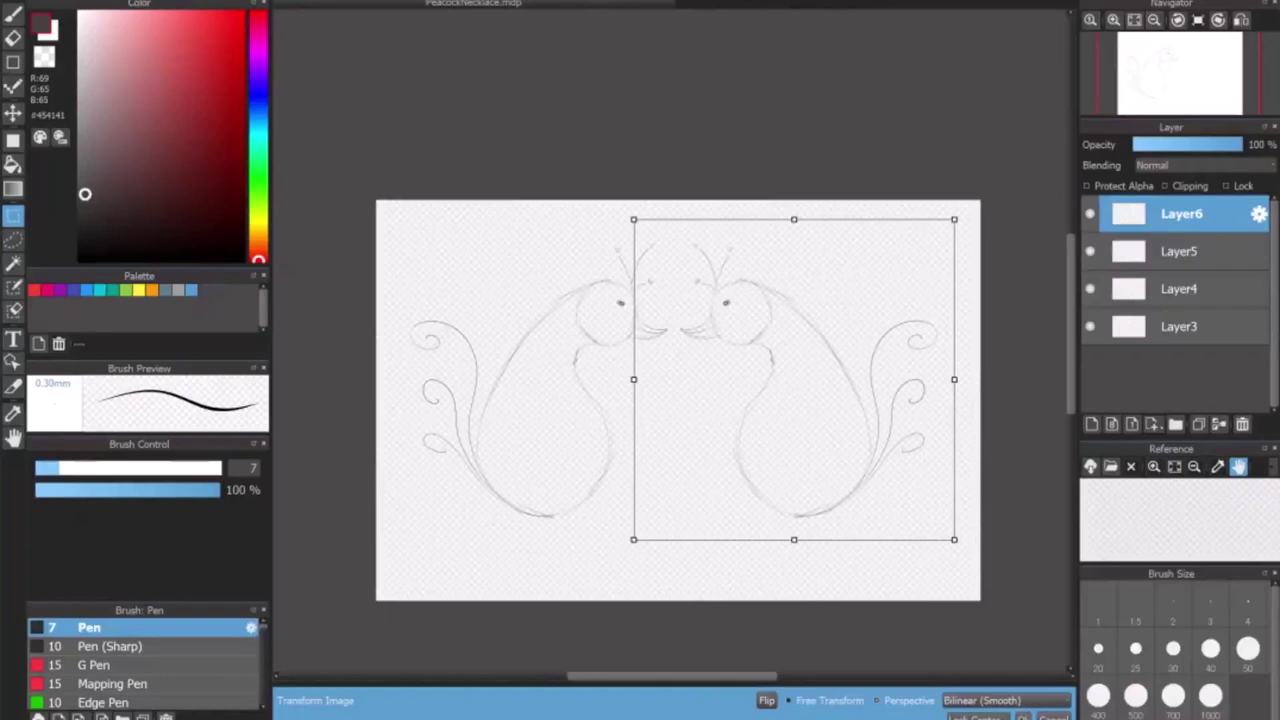
left_click(1023, 716)
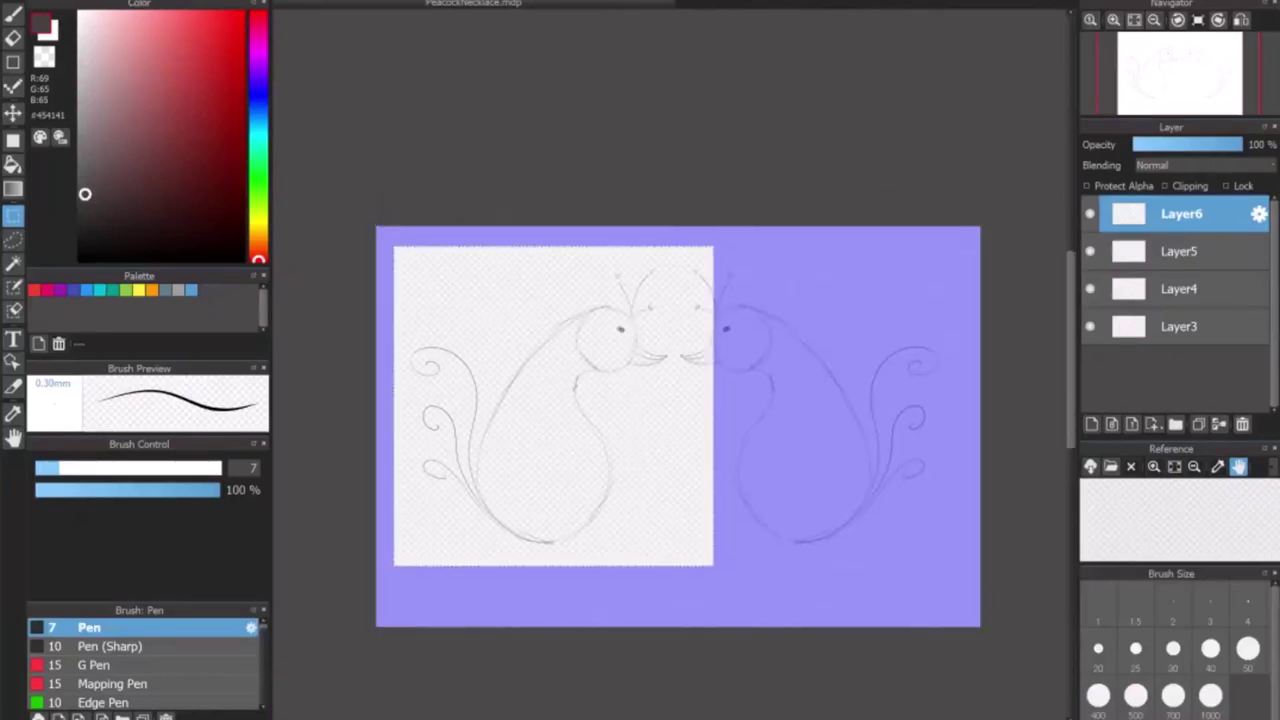
- Clear the rectangular selection around the left peacock
key("alt+s")
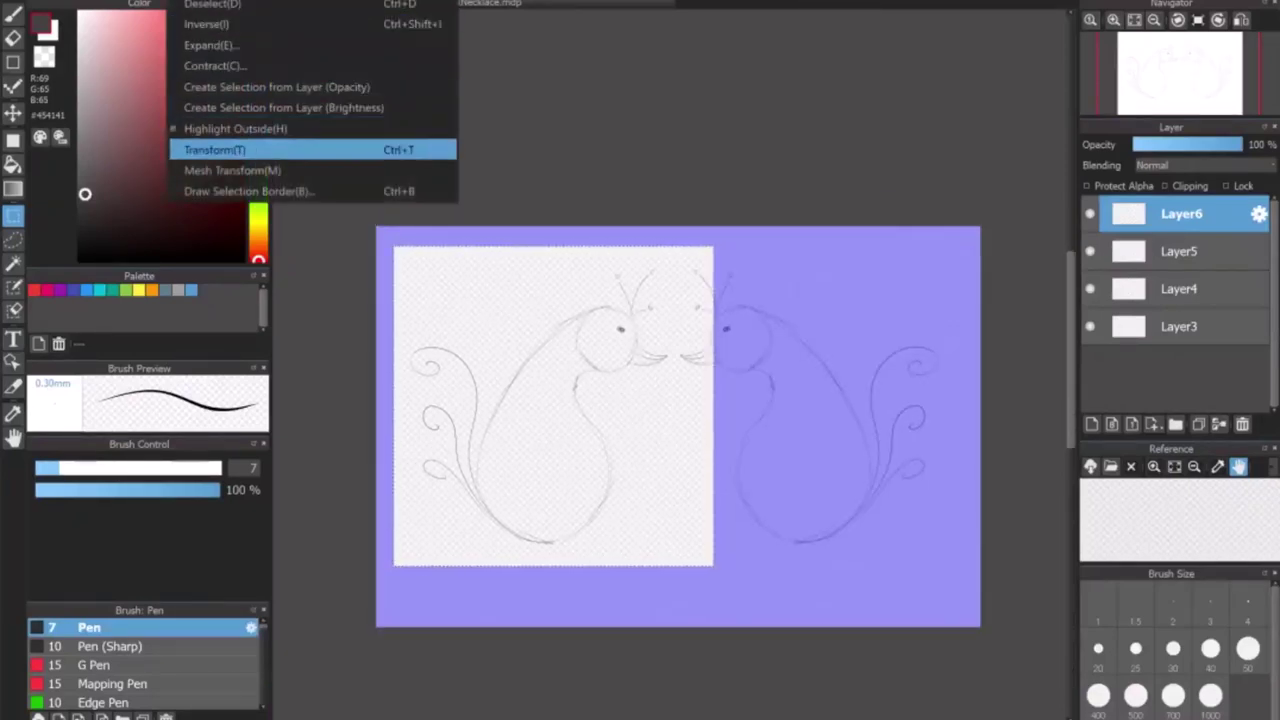
key("Down")
key("Down")
key("Down")
key("Down")
key("Down")
key("Down")
key("Down")
key("Up")
key("Up")
key("Up")
key("Up")
key("Up")
key("Up")
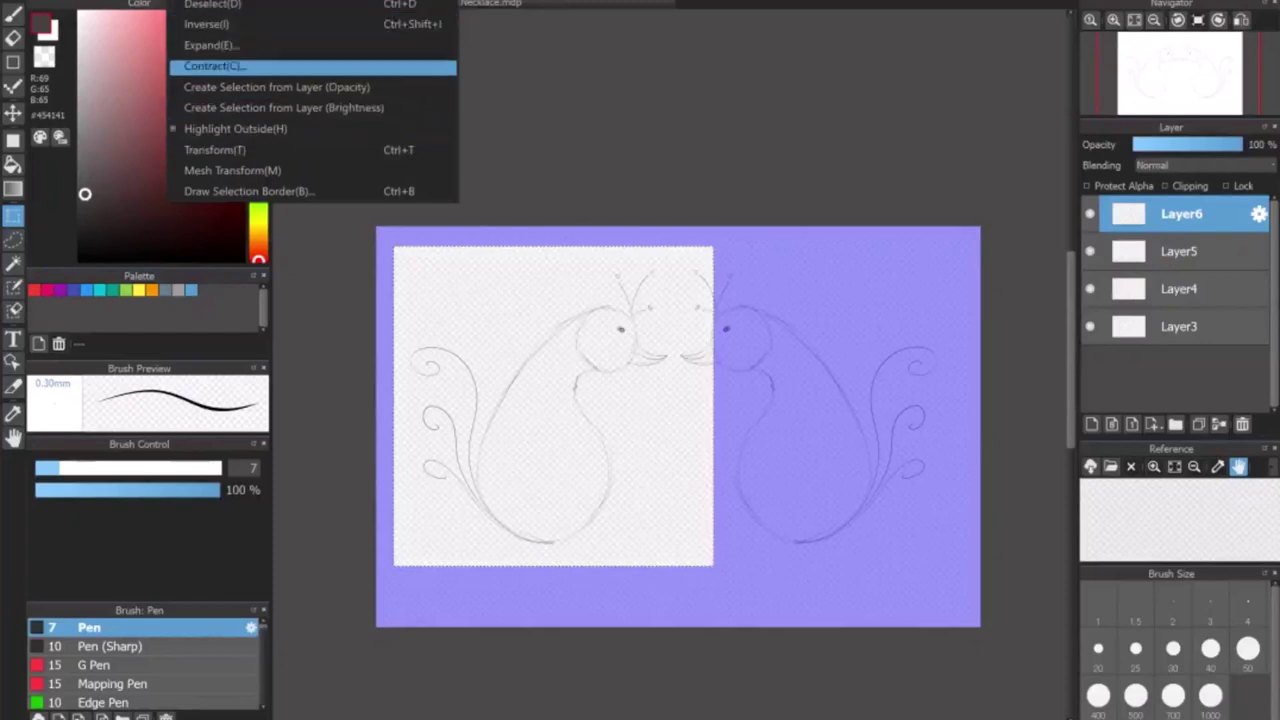
key("Return")
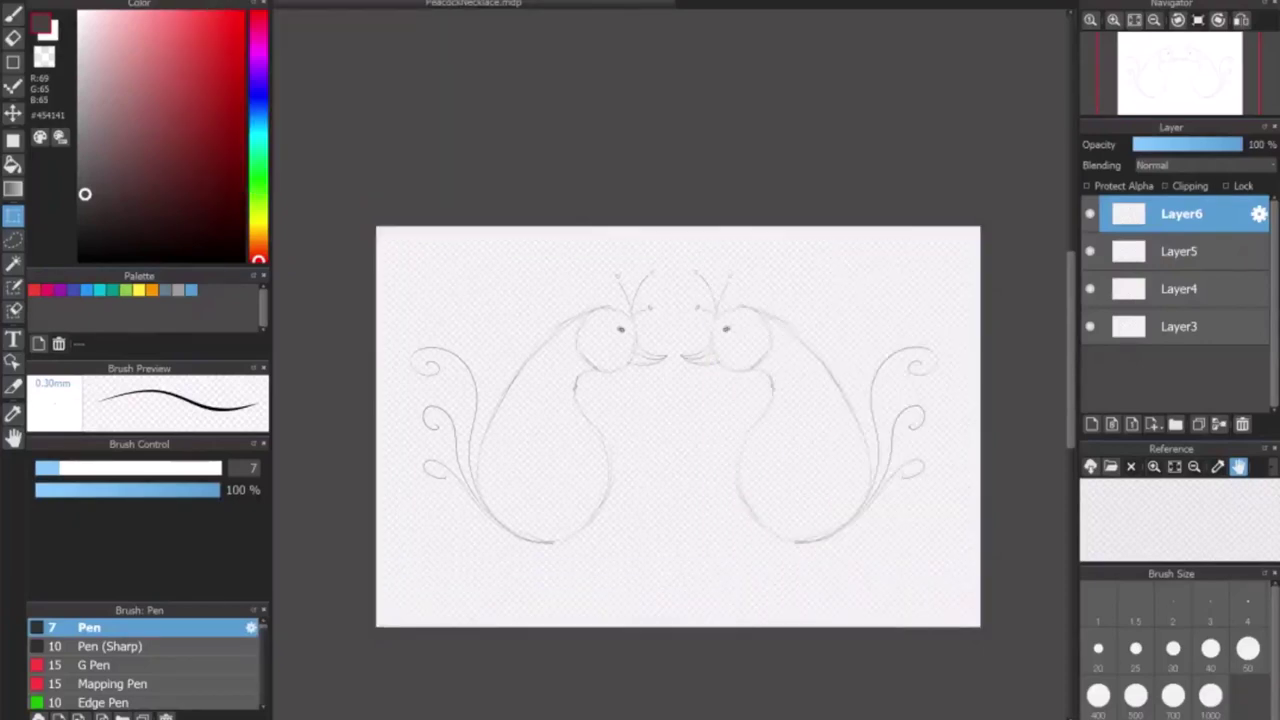
- Add a new layer above Layer6 and switch to the Brush tool with nothing selected
left_click_drag(795, 184, 814, 110)
scroll(797, 123, "up", 2)
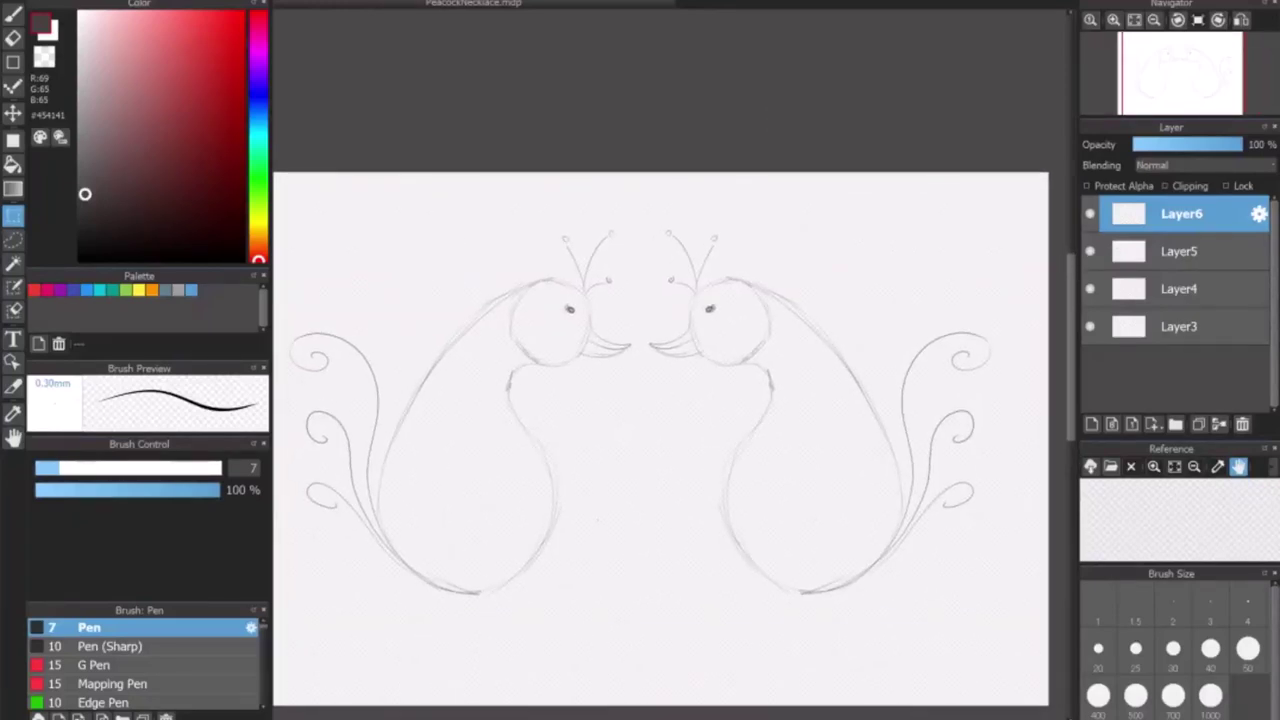
left_click(1091, 424)
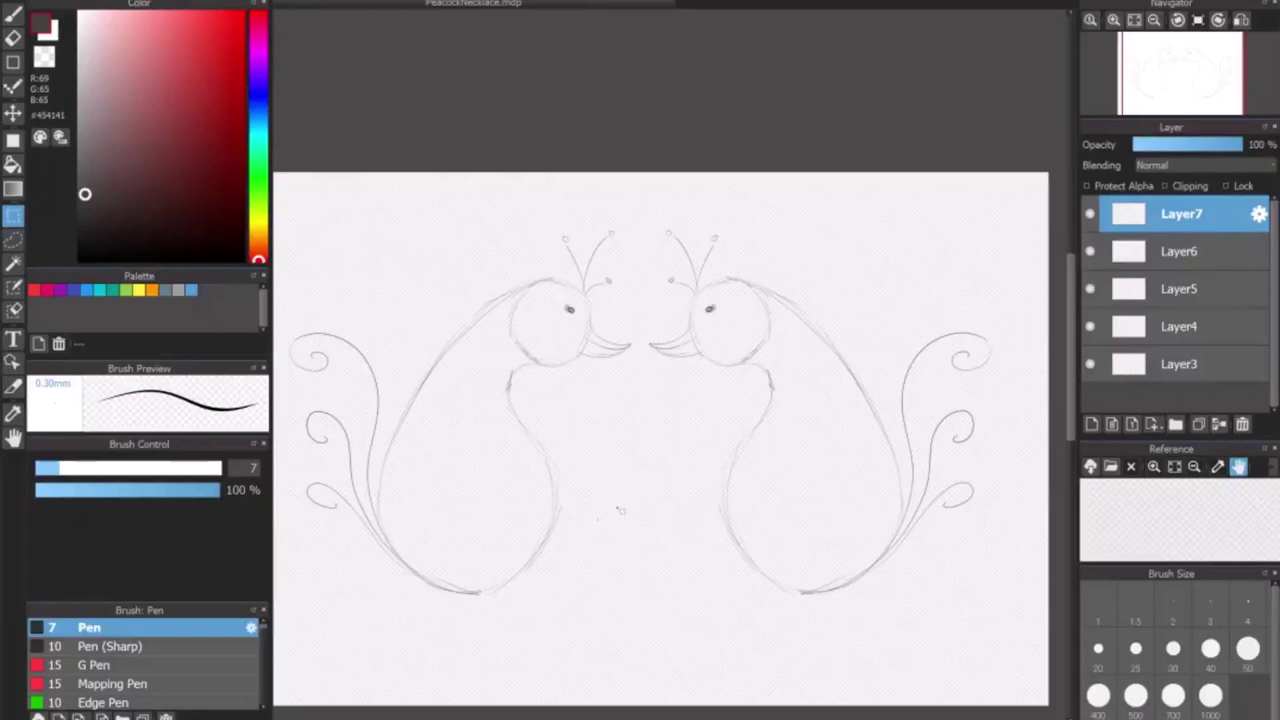
left_click(615, 511)
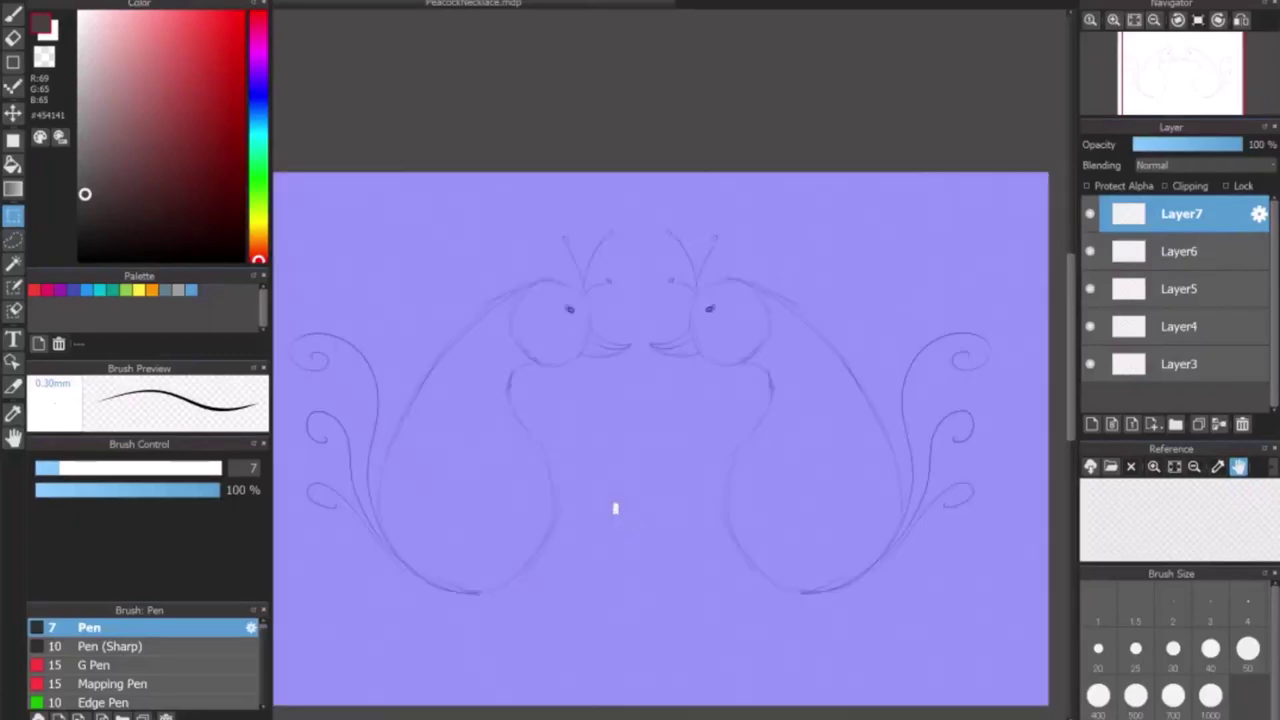
left_click(185, 1)
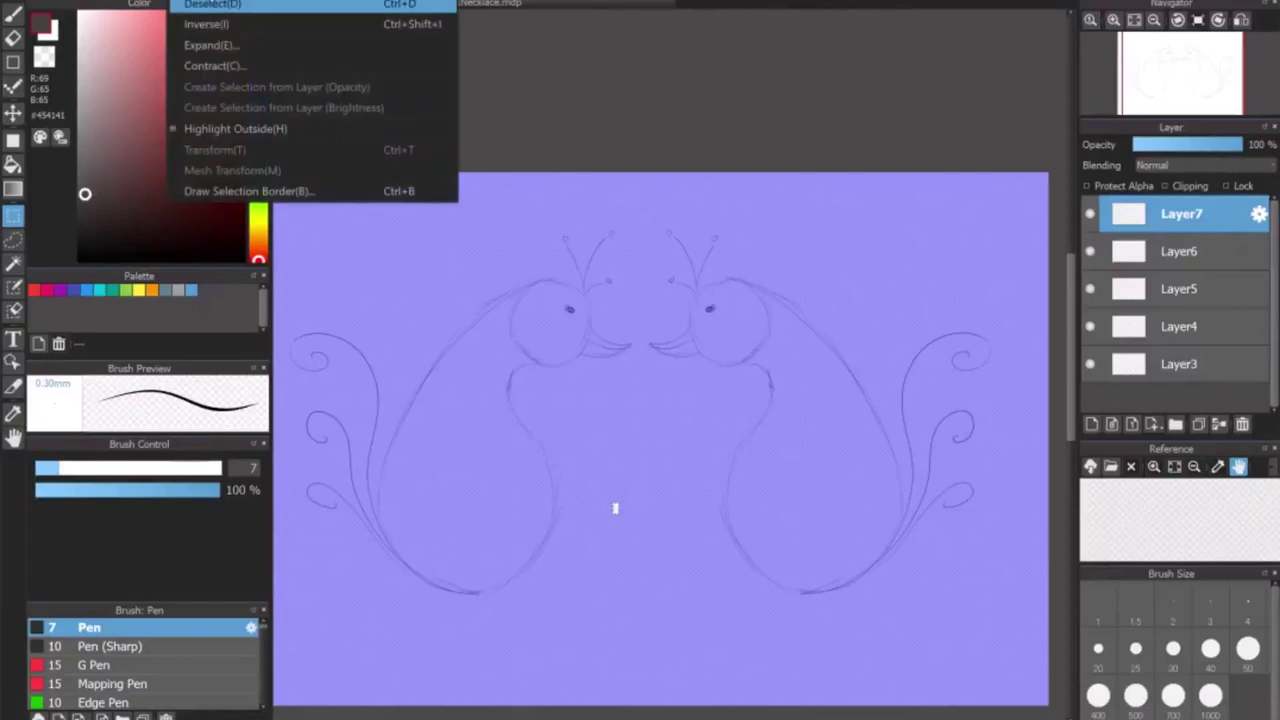
left_click(250, 6)
key("b")
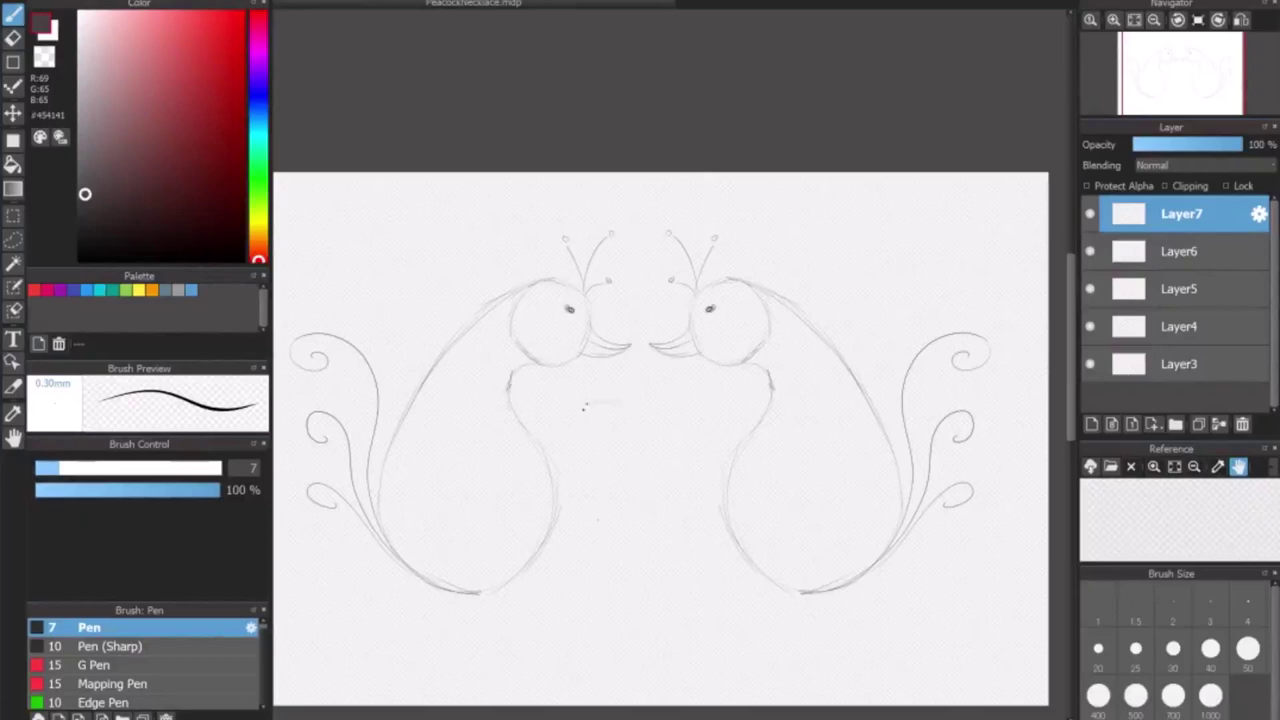
- Sketch a heart in the gap between the two peacocks' bodies, just below their beaks
left_click_drag(566, 450, 576, 482)
left_click_drag(621, 409, 648, 432)
left_click_drag(670, 543, 648, 568)
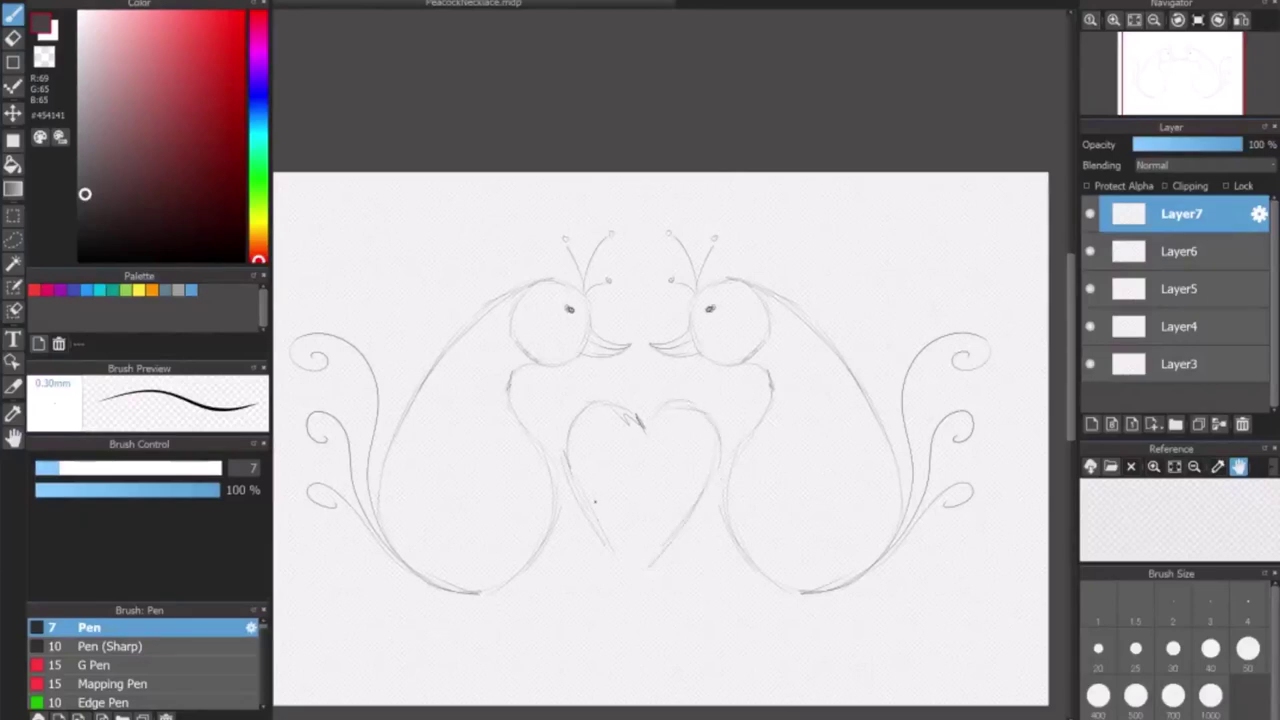
left_click_drag(596, 522, 642, 582)
left_click_drag(652, 425, 699, 416)
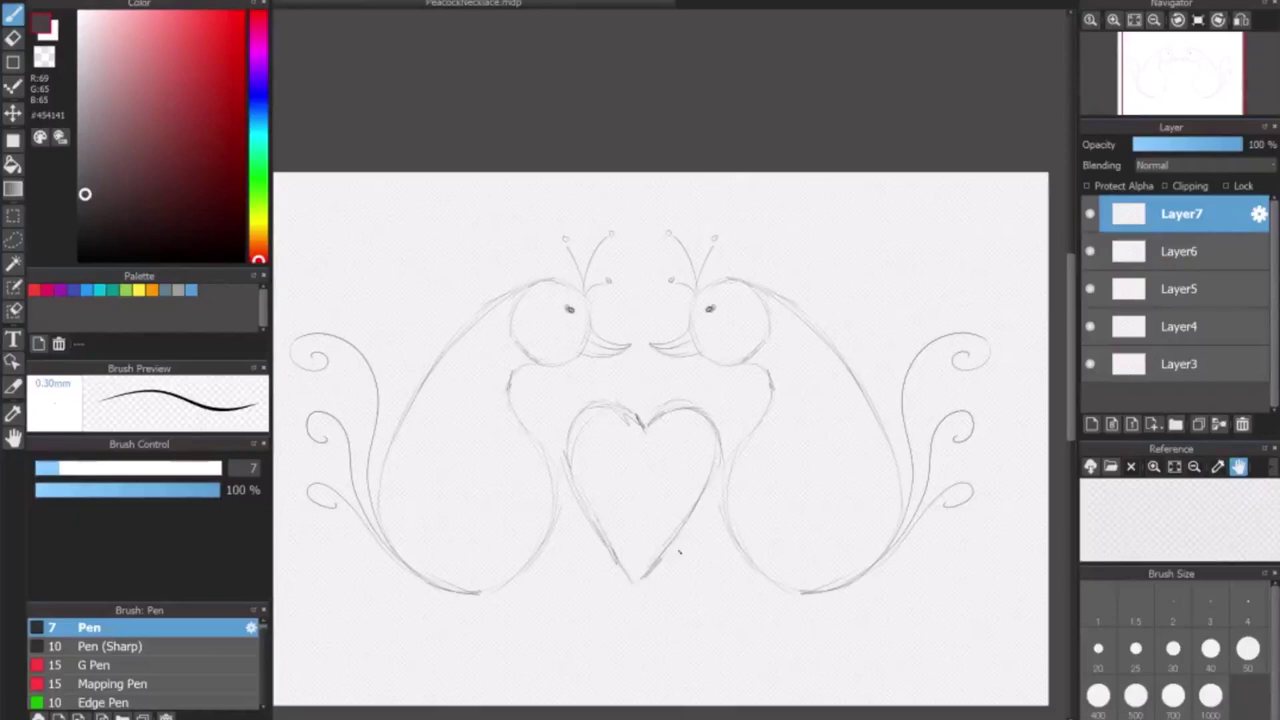
- Sketch a flower with four notched petals below the heart's tip and a small three-petal flower under each peacock
left_click_drag(634, 584, 650, 568)
mouse_move(650, 577)
left_mouse_down()
mouse_move(610, 591)
mouse_move(623, 606)
mouse_move(554, 538)
mouse_move(539, 600)
mouse_move(615, 589)
mouse_move(619, 602)
mouse_move(616, 586)
mouse_move(531, 644)
mouse_move(580, 689)
mouse_move(636, 614)
left_mouse_up()
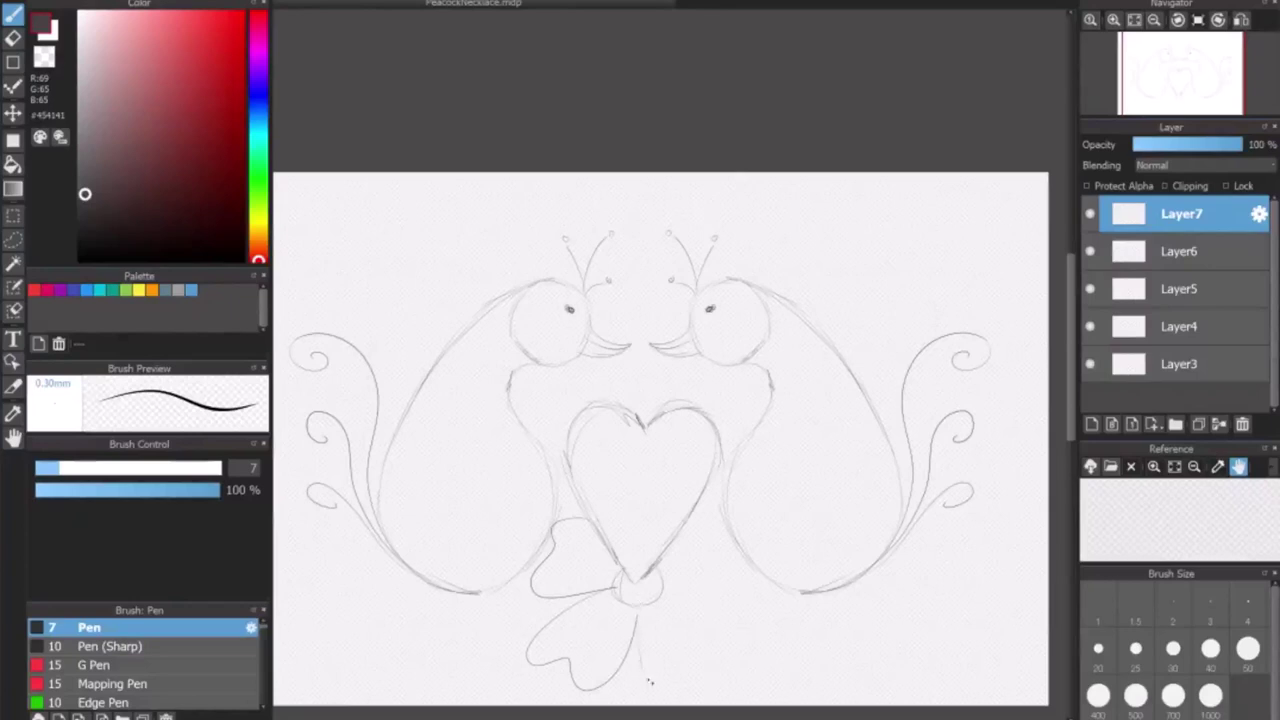
mouse_move(648, 682)
left_mouse_down()
mouse_move(705, 654)
mouse_move(658, 589)
mouse_move(742, 587)
mouse_move(684, 536)
left_mouse_up()
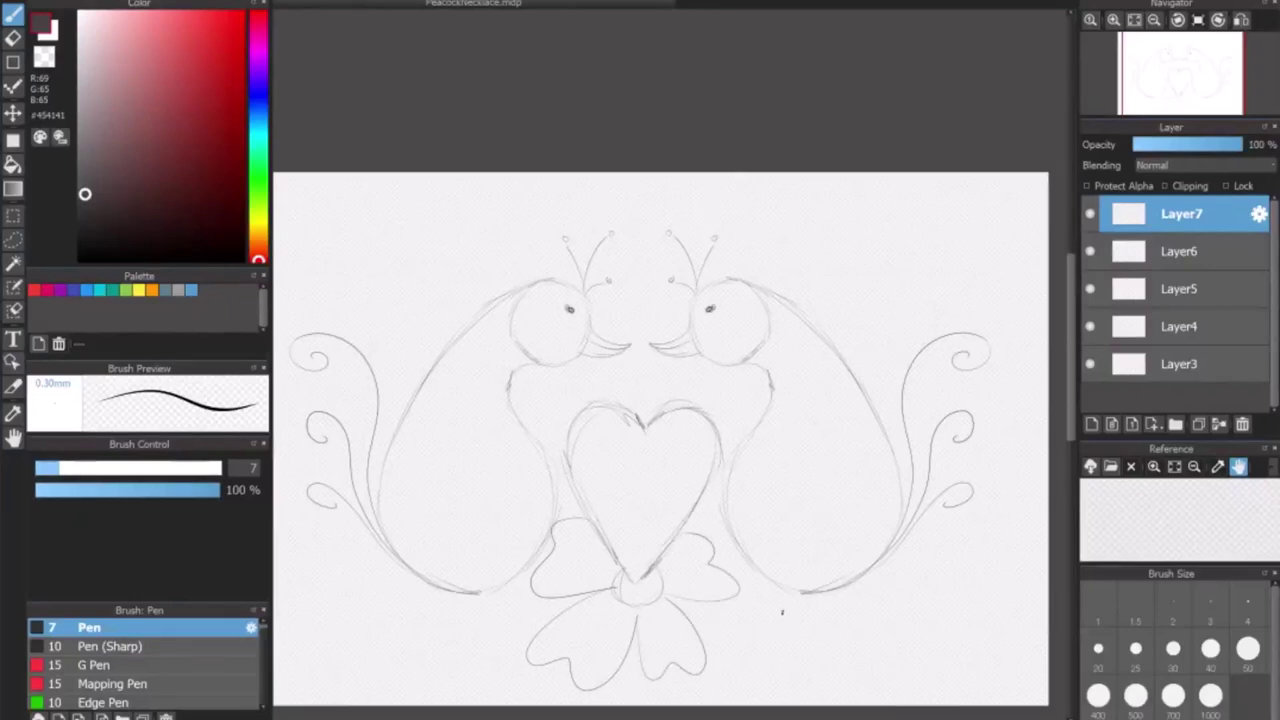
mouse_move(782, 594)
left_mouse_down()
mouse_move(799, 600)
mouse_move(787, 612)
mouse_move(798, 634)
mouse_move(818, 640)
mouse_move(816, 598)
left_mouse_up()
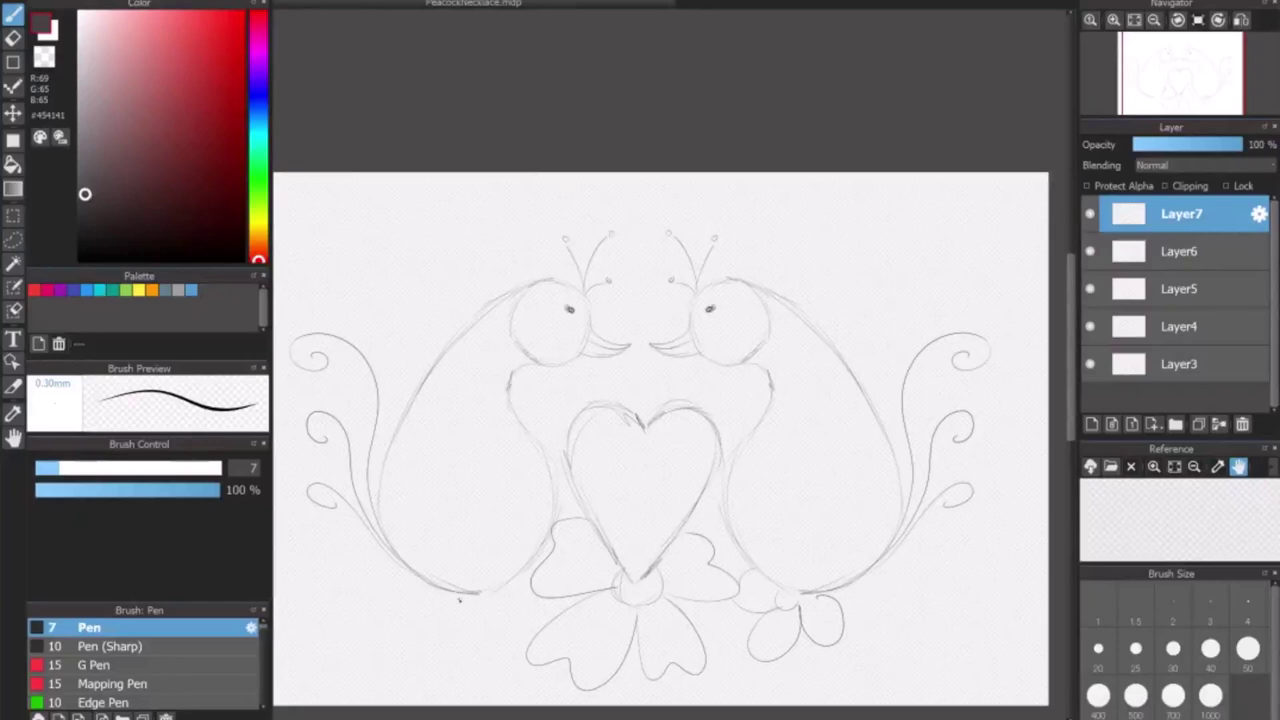
mouse_move(459, 600)
left_mouse_down()
mouse_move(512, 587)
mouse_move(514, 619)
mouse_move(475, 619)
mouse_move(487, 637)
mouse_move(447, 643)
mouse_move(450, 612)
mouse_move(395, 622)
mouse_move(448, 600)
left_mouse_up()
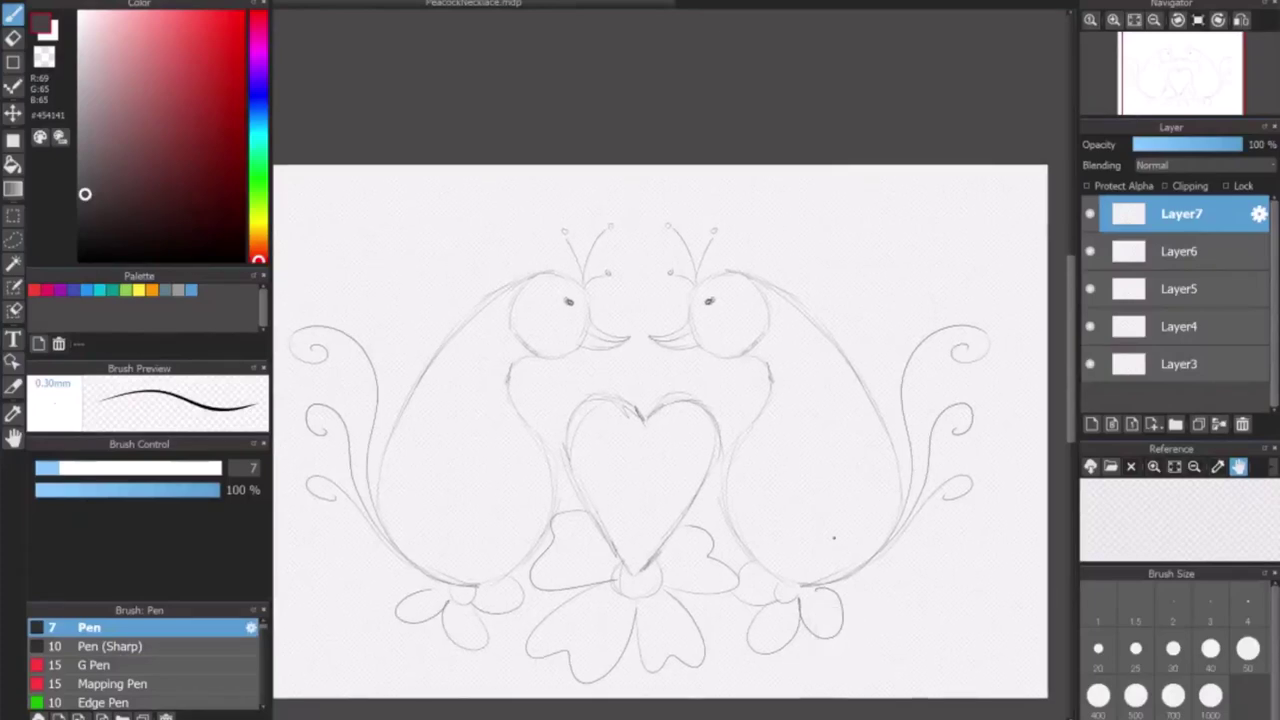
- Sketch a large leaf with a curled tip extending outward from the small flower under each peacock
scroll(660, 400, "down", 2)
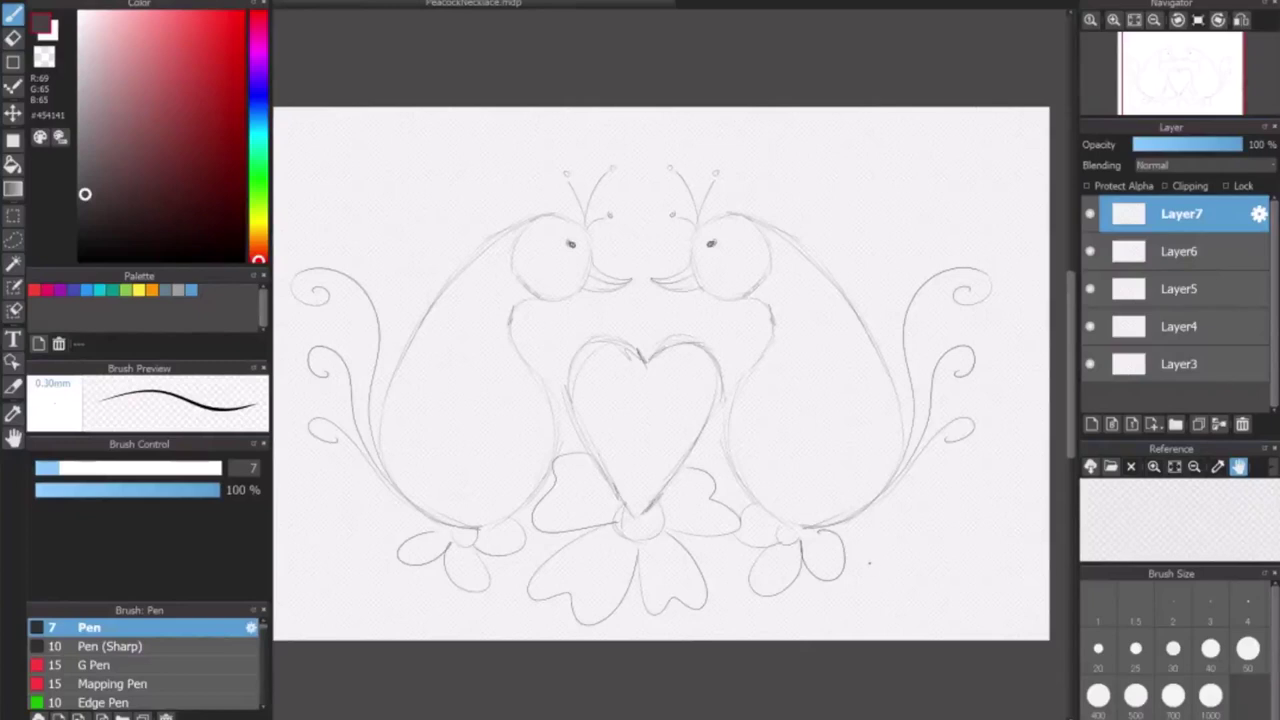
mouse_move(845, 565)
left_mouse_down()
mouse_move(942, 532)
mouse_move(998, 566)
mouse_move(976, 566)
left_mouse_up()
mouse_move(891, 488)
left_mouse_down()
mouse_move(948, 466)
mouse_move(987, 490)
mouse_move(999, 568)
left_mouse_up()
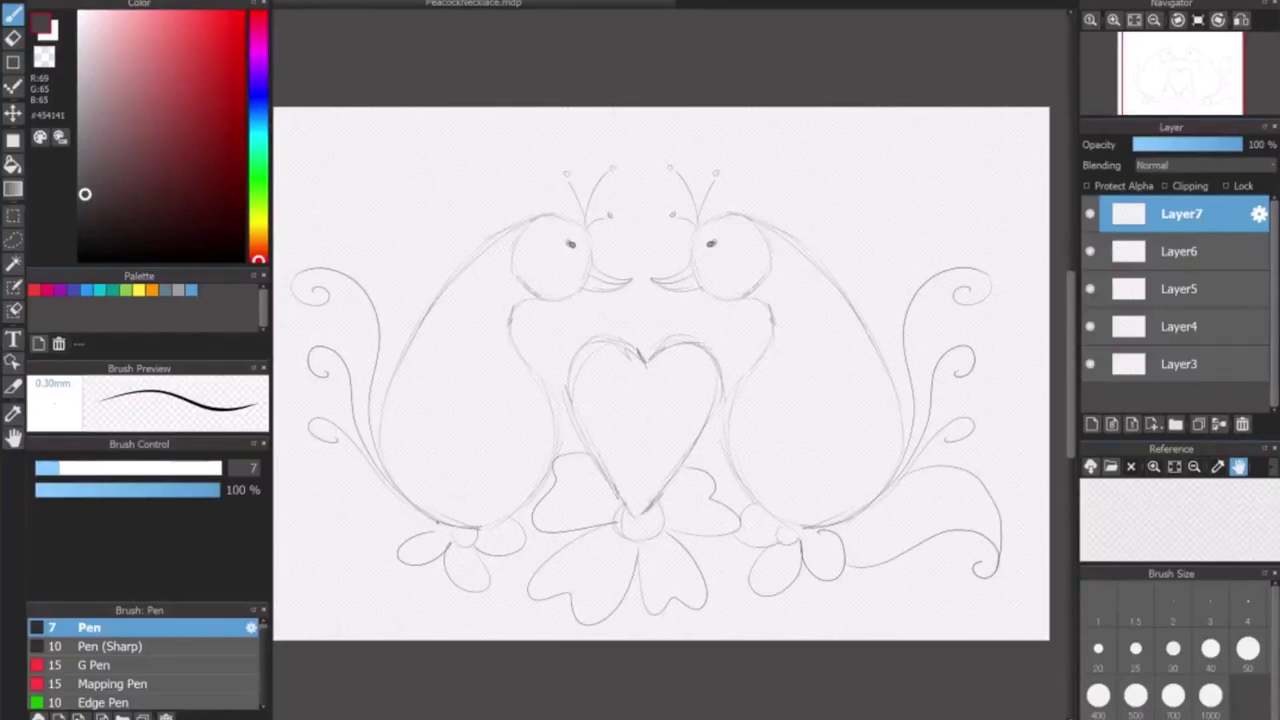
mouse_move(388, 546)
left_mouse_down()
mouse_move(300, 544)
mouse_move(297, 585)
left_mouse_up()
mouse_move(388, 489)
left_mouse_down()
mouse_move(305, 510)
mouse_move(292, 600)
left_mouse_up()
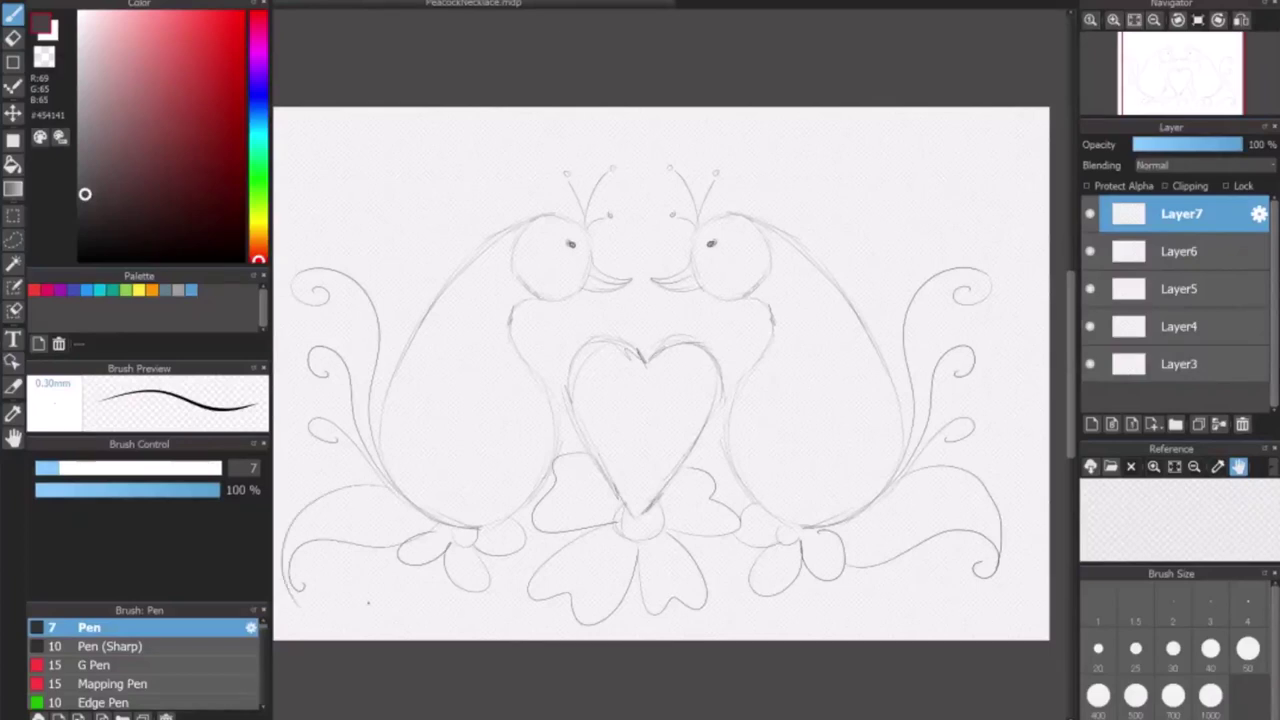
- Detail both leaves with a midrib, veins and small curls, and add a curled tendril on each side of the central flower
mouse_move(849, 530)
left_mouse_down()
mouse_move(956, 506)
mouse_move(993, 550)
left_mouse_up()
mouse_move(426, 518)
left_mouse_down()
mouse_move(346, 521)
mouse_move(286, 600)
left_mouse_up()
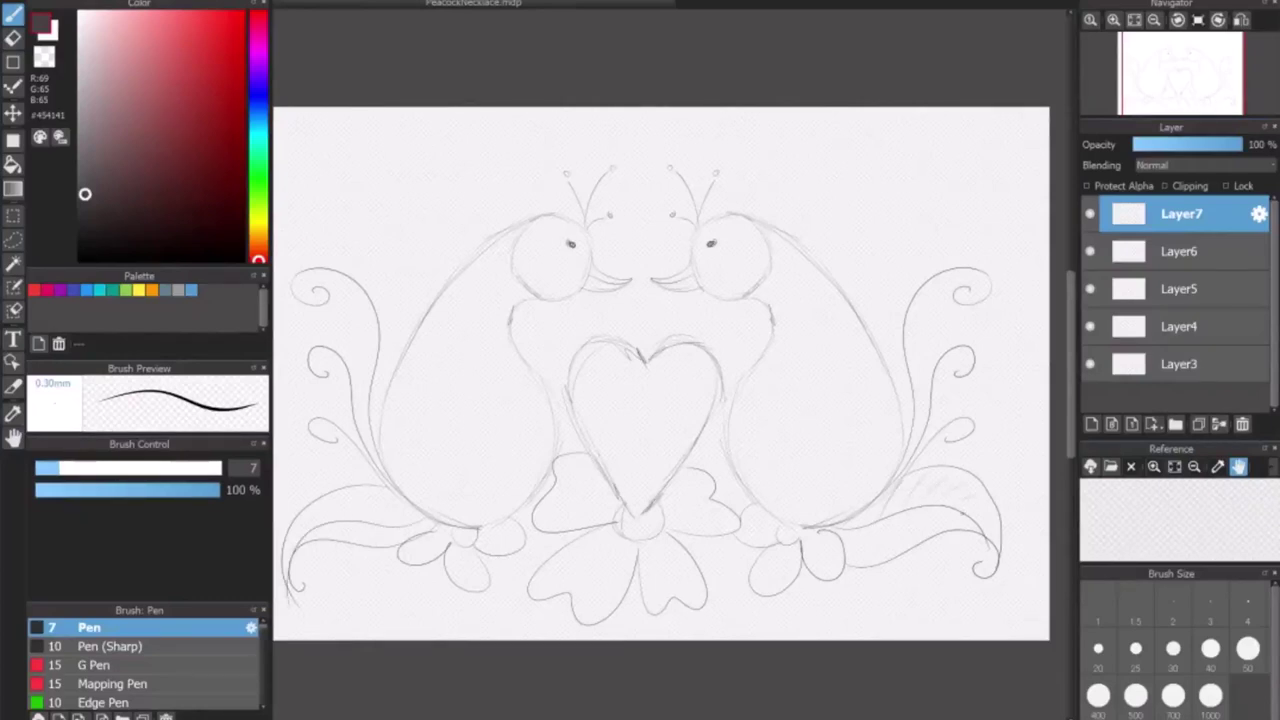
mouse_move(853, 527)
left_mouse_down()
mouse_move(878, 547)
mouse_move(857, 555)
mouse_move(902, 529)
mouse_move(866, 523)
mouse_move(911, 540)
mouse_move(896, 537)
mouse_move(923, 517)
mouse_move(904, 513)
mouse_move(932, 512)
mouse_move(923, 524)
mouse_move(966, 529)
left_mouse_up()
left_click_drag(380, 539, 389, 542)
mouse_move(506, 584)
left_mouse_down()
mouse_move(482, 620)
mouse_move(494, 610)
left_mouse_up()
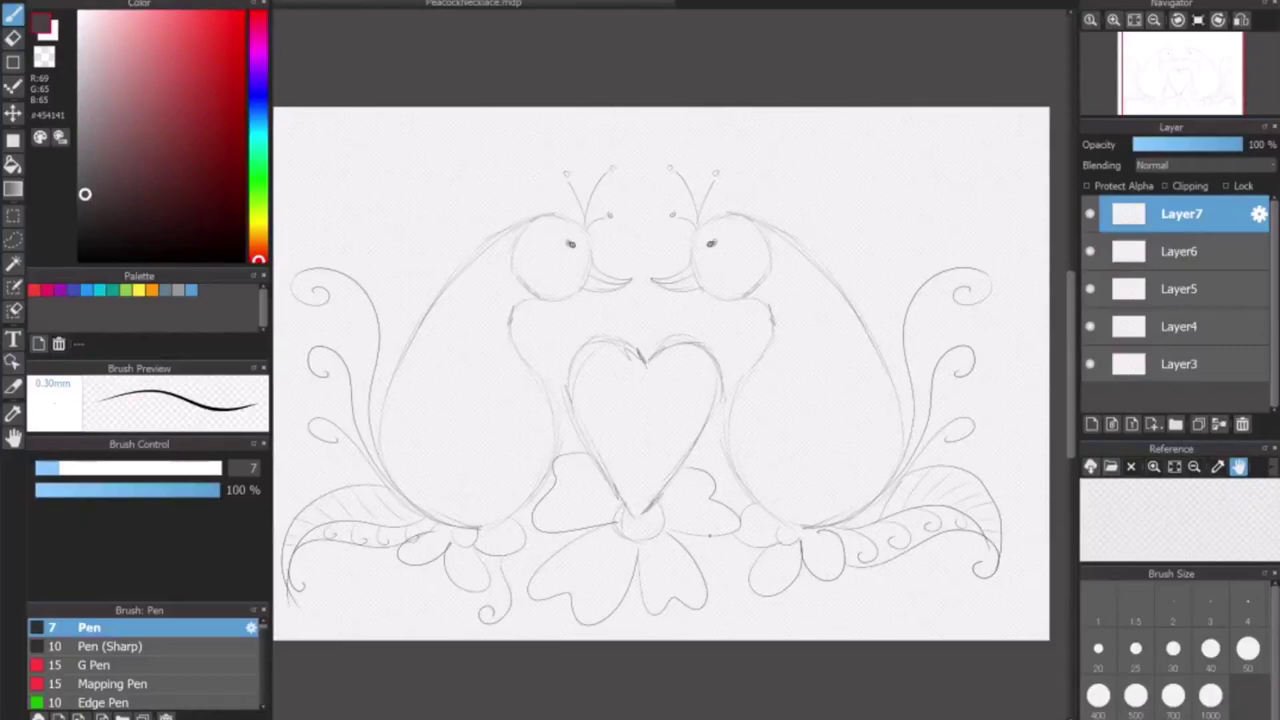
left_click_drag(709, 536, 736, 595)
- Draw a scalloped line across each peacock's lower body and a curved collar with feather lines across each neck
mouse_move(766, 464)
left_mouse_down()
mouse_move(779, 436)
mouse_move(814, 437)
mouse_move(884, 392)
left_mouse_up()
mouse_move(395, 432)
left_mouse_down()
mouse_move(462, 430)
mouse_move(536, 490)
left_mouse_up()
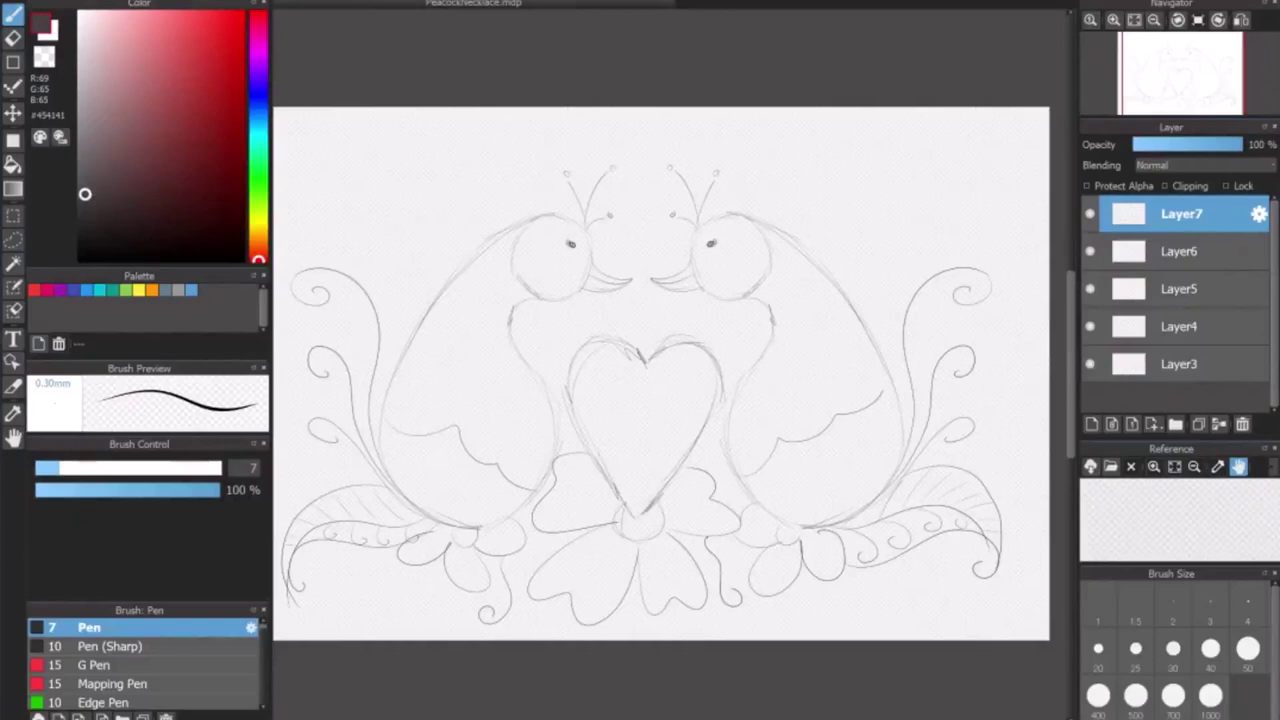
left_click_drag(779, 336, 837, 296)
mouse_move(777, 348)
left_mouse_down()
mouse_move(844, 308)
mouse_move(796, 323)
mouse_move(762, 284)
mouse_move(778, 323)
left_mouse_up()
mouse_move(790, 280)
left_mouse_down()
mouse_move(782, 308)
mouse_move(806, 293)
left_mouse_up()
left_click_drag(480, 306, 494, 320)
left_click_drag(498, 313, 506, 294)
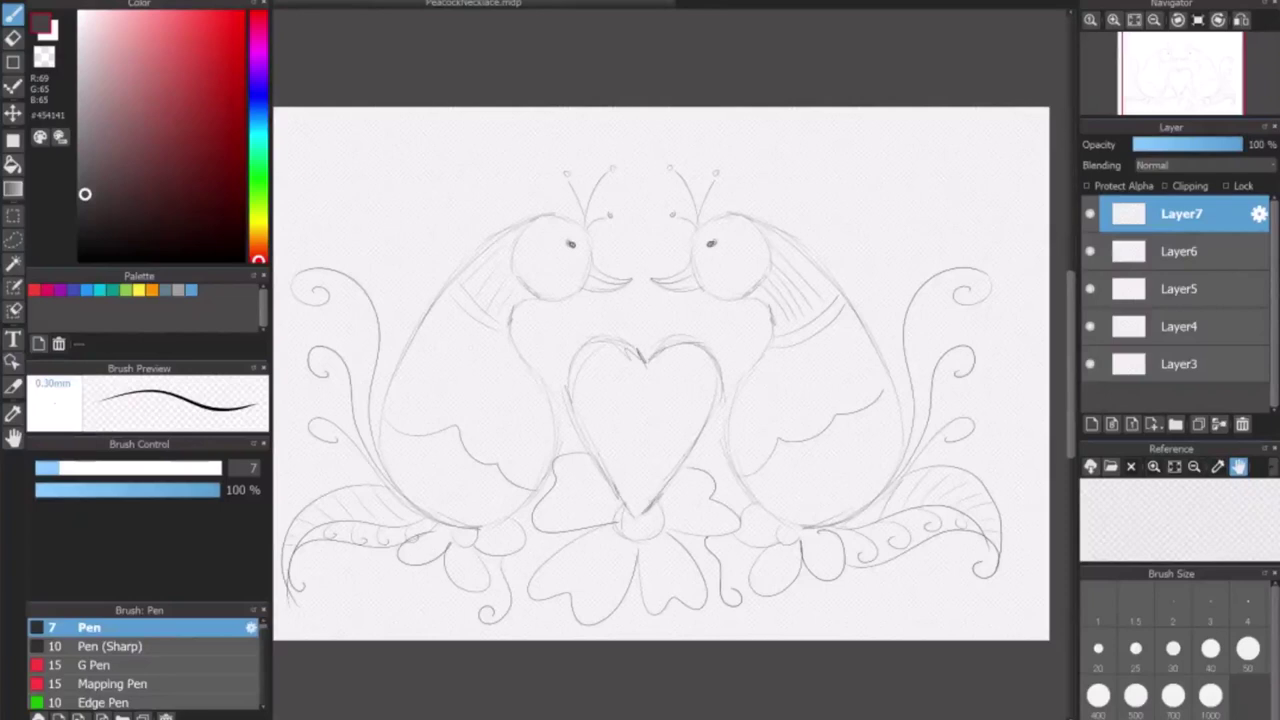
- Fill the area below the scalloped line on both peacocks with small spiral curls
mouse_move(788, 470)
left_mouse_down()
mouse_move(758, 480)
mouse_move(762, 494)
left_mouse_up()
mouse_move(824, 448)
left_mouse_down()
mouse_move(808, 470)
mouse_move(800, 456)
mouse_move(884, 432)
left_mouse_up()
mouse_move(816, 492)
left_mouse_down()
mouse_move(792, 508)
mouse_move(846, 506)
mouse_move(830, 496)
left_mouse_up()
mouse_move(893, 466)
left_mouse_down()
mouse_move(880, 488)
mouse_move(878, 466)
left_mouse_up()
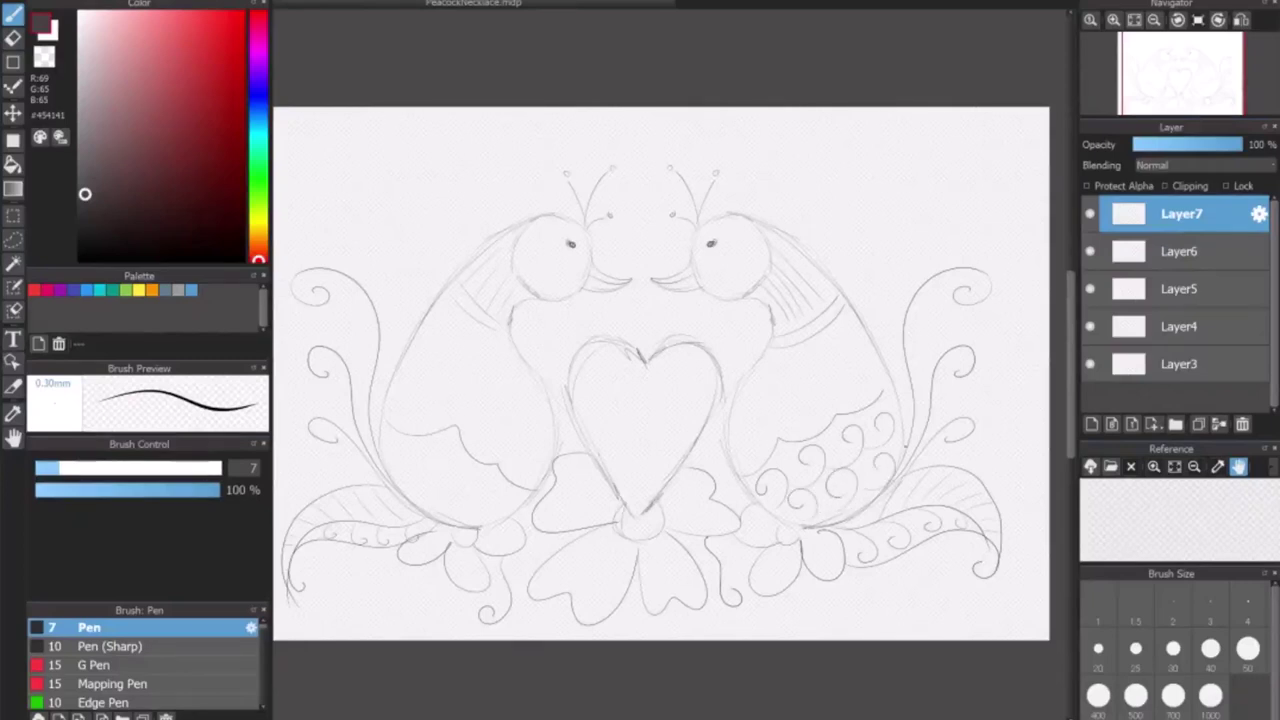
mouse_move(487, 510)
left_mouse_down()
mouse_move(501, 490)
mouse_move(422, 450)
mouse_move(416, 462)
mouse_move(386, 458)
left_mouse_up()
mouse_move(468, 499)
left_mouse_down()
mouse_move(460, 510)
mouse_move(425, 498)
left_mouse_up()
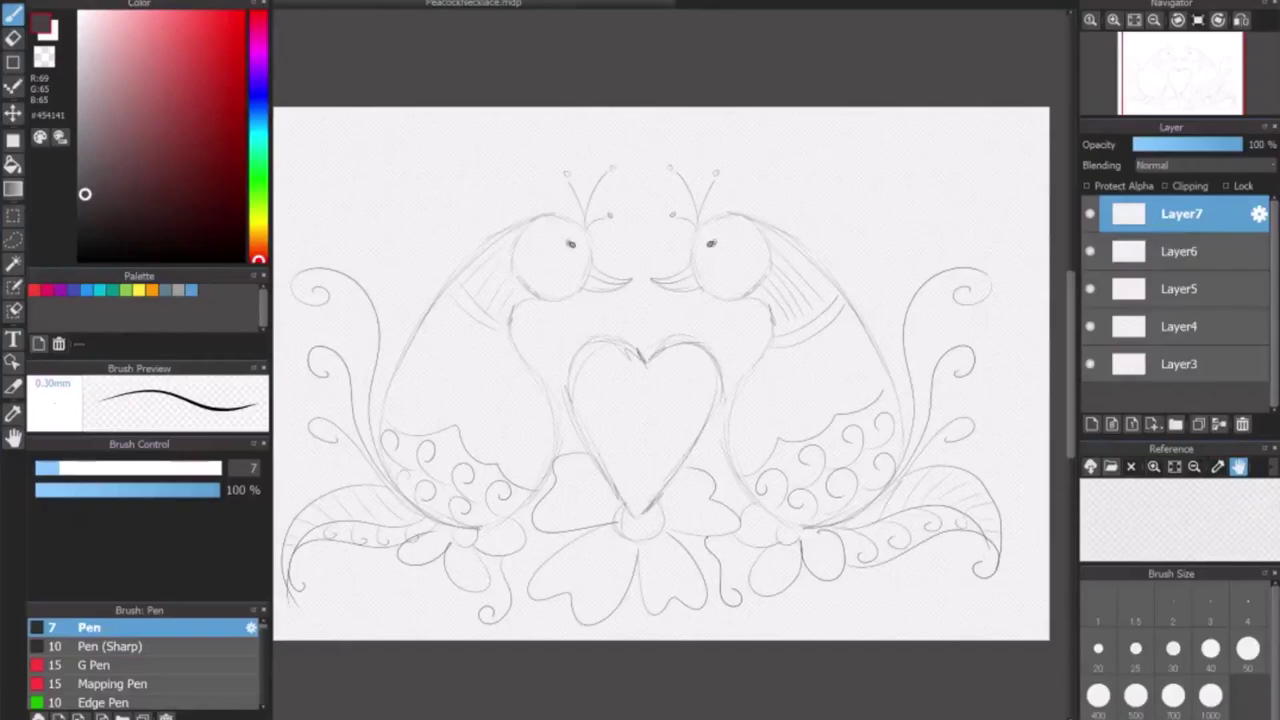